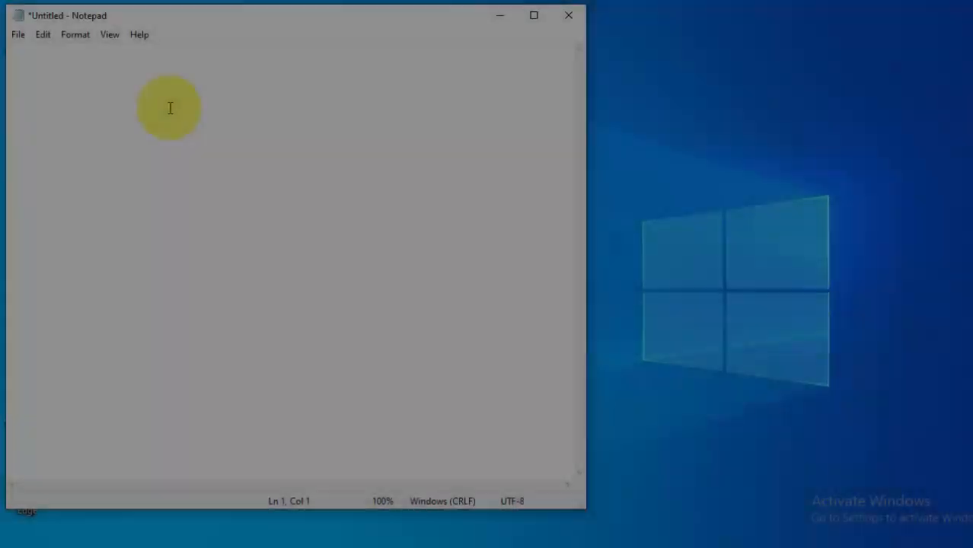
Step: Write the greeting "Assalamualaikum Wr. Wb." as the first line of the empty note
{"action": "type", "text": "Ass"}
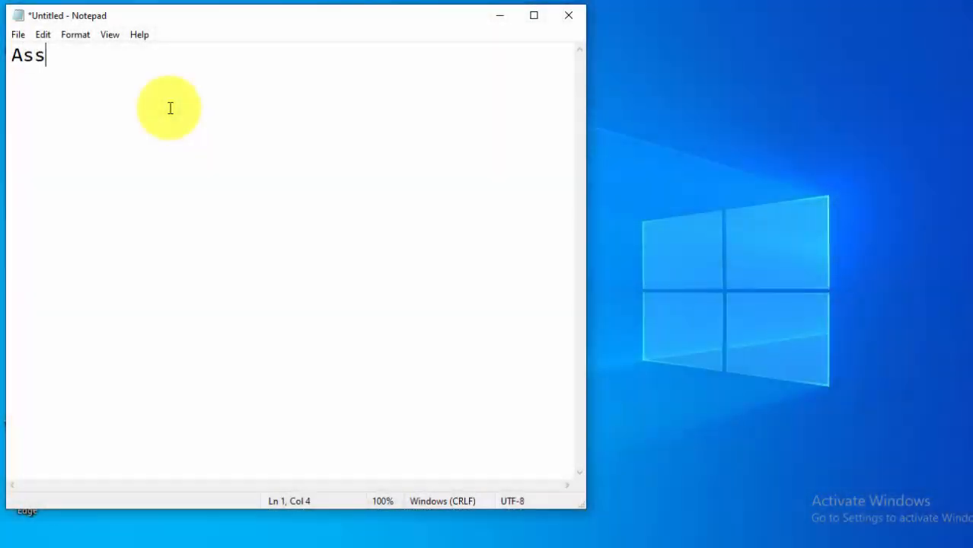
{"action": "type", "text": "alamualaikum Wr. Wb."}
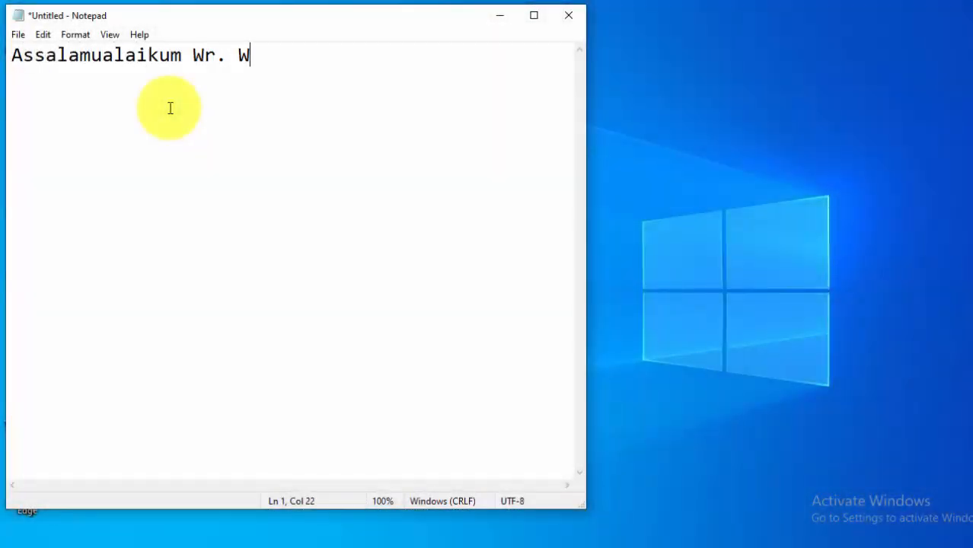
{"action": "key", "text": "Return"}
Step: Write "video ini akan menjelaskan cara limit atau membatasi" as the second line of the note
{"action": "type", "text": "vide"}
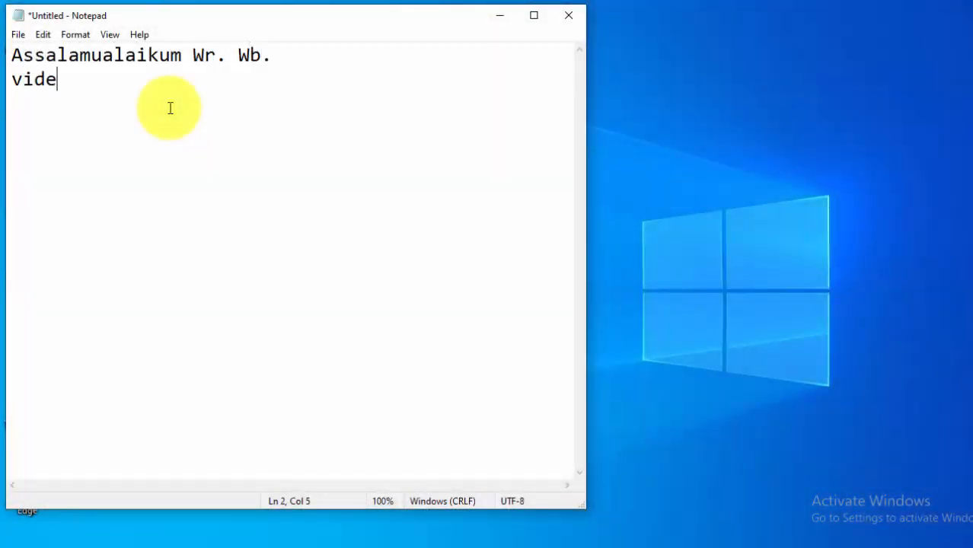
{"action": "type", "text": "o ini a"}
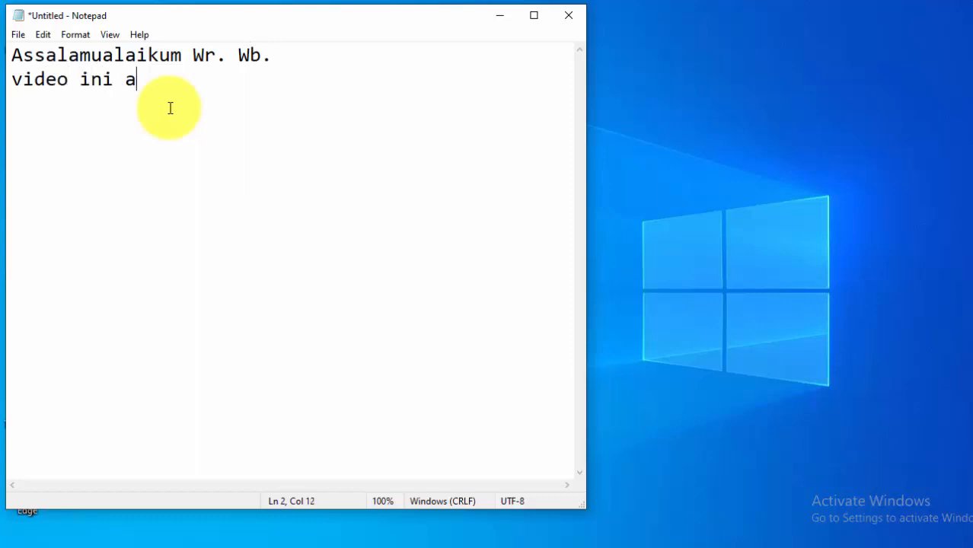
{"action": "type", "text": "kan menjelaskan cara "}
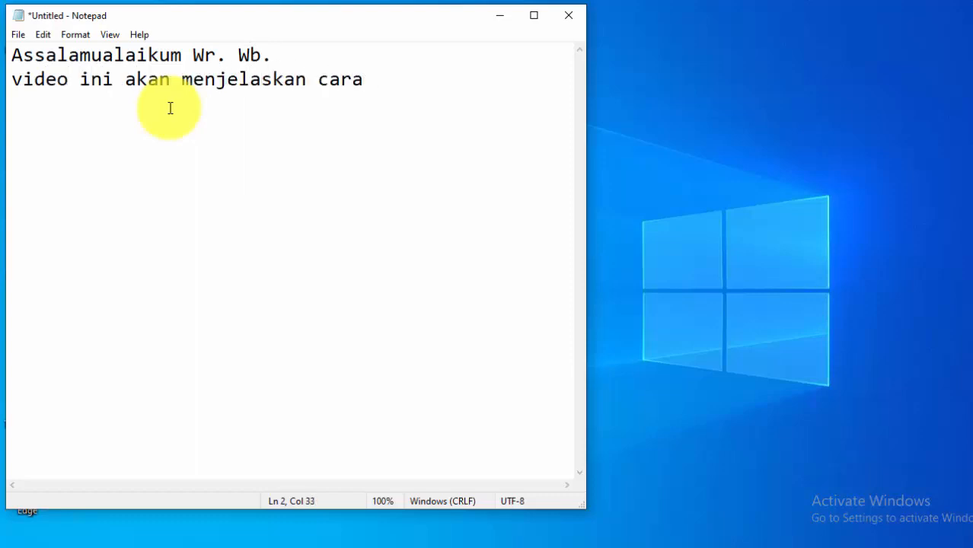
{"action": "type", "text": "limit"}
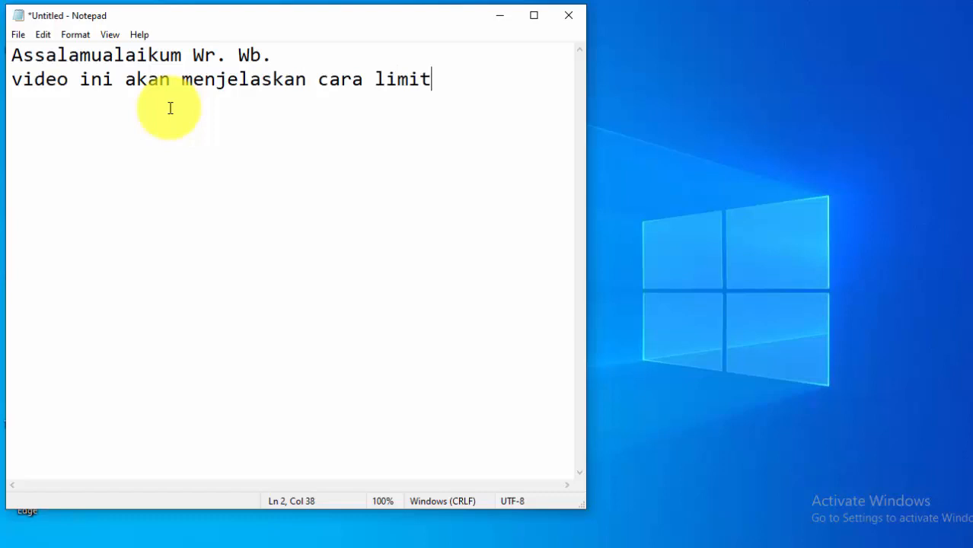
{"action": "type", "text": " atau membata"}
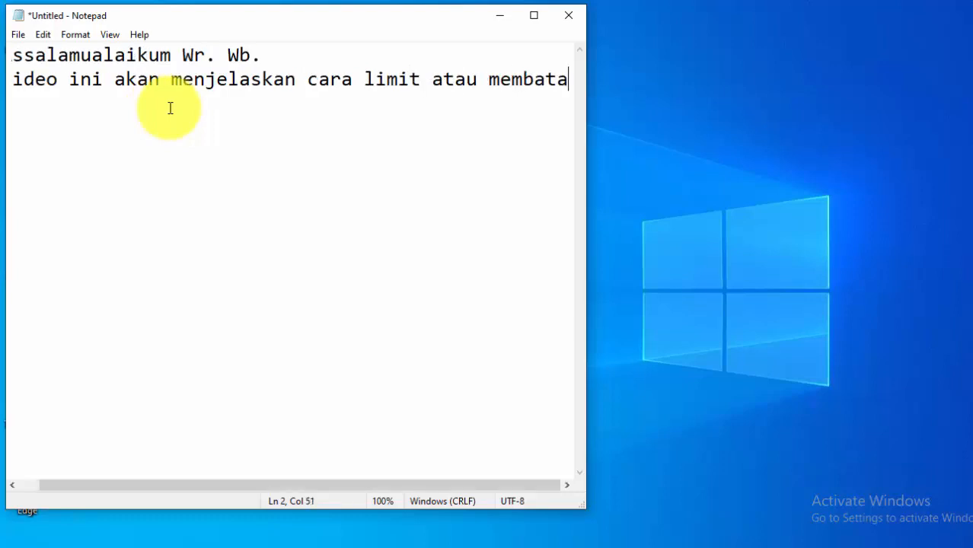
{"action": "type", "text": "si"}
{"action": "key", "text": "Return"}
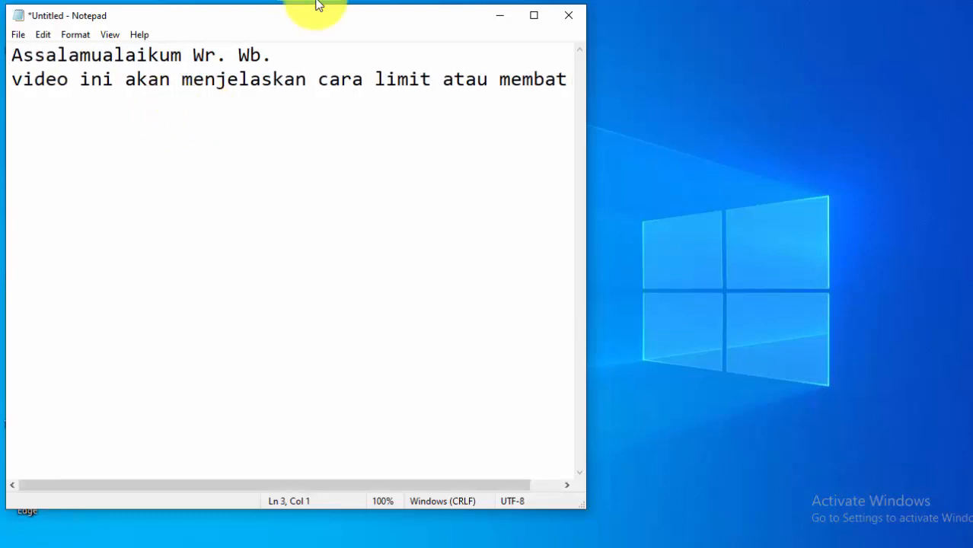
Step: Widen the note window to fit the full sentence and add the line "bandwitdh atau kecepatan paling sederhana."
{"action": "left_click_drag", "start_coordinate": [587, 90], "coordinate": [627, 98]}
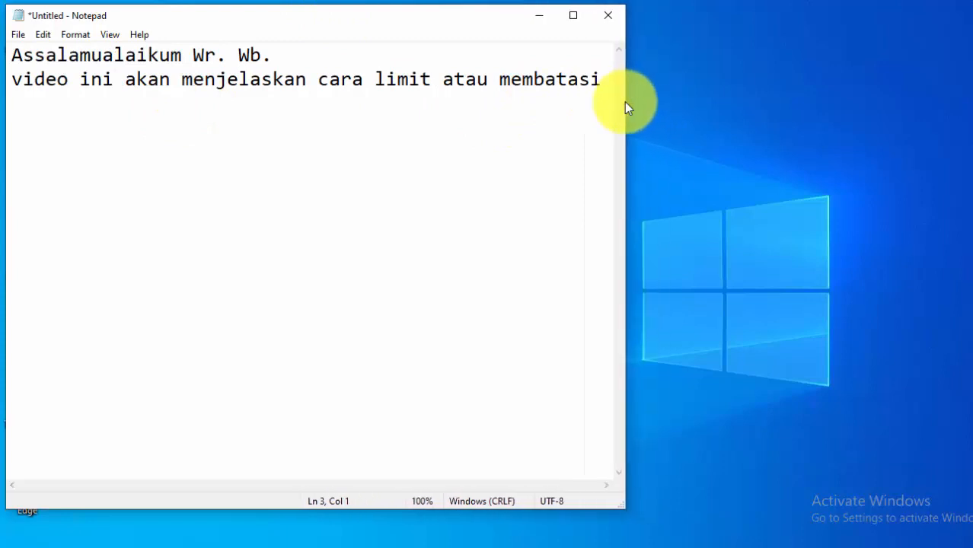
{"action": "type", "text": "bandwit"}
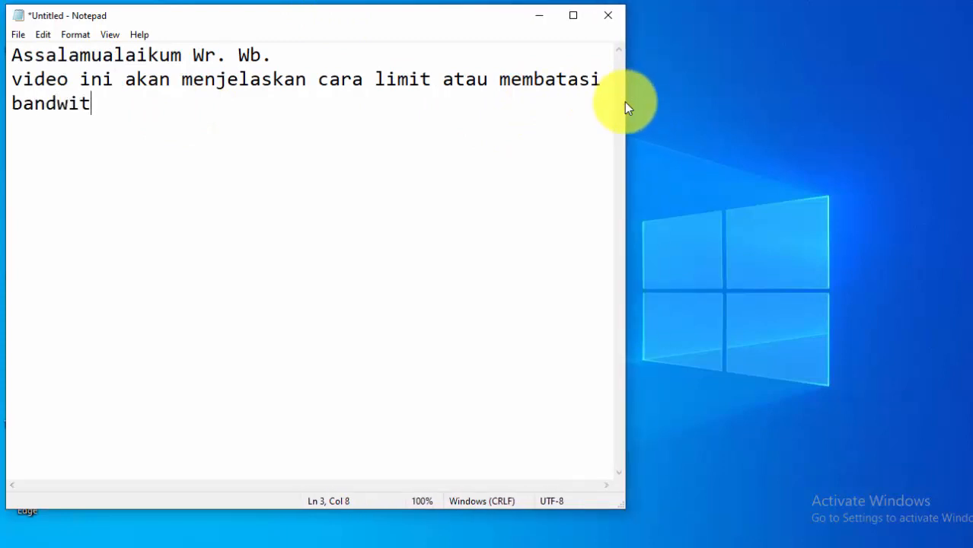
{"action": "type", "text": "dh atau kecepatan p"}
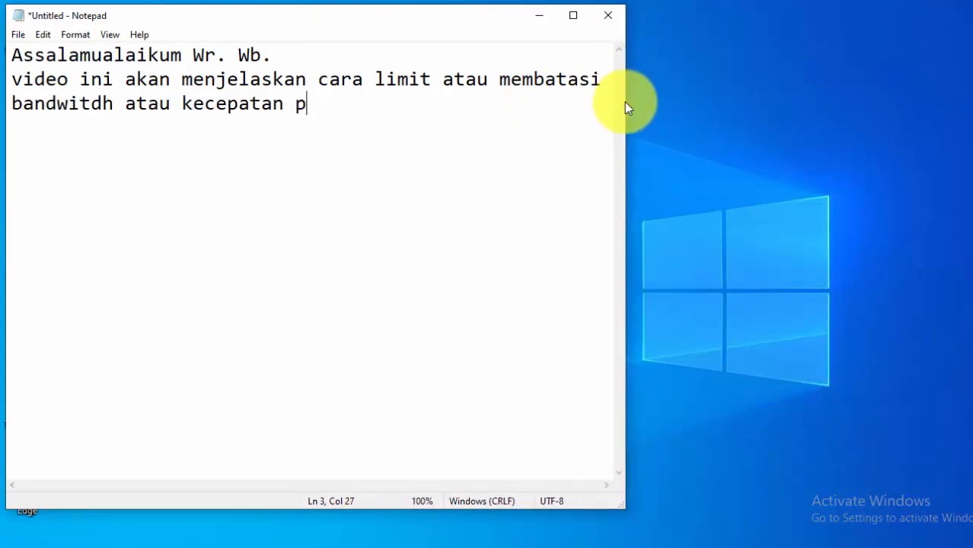
{"action": "type", "text": "aling sederhana."}
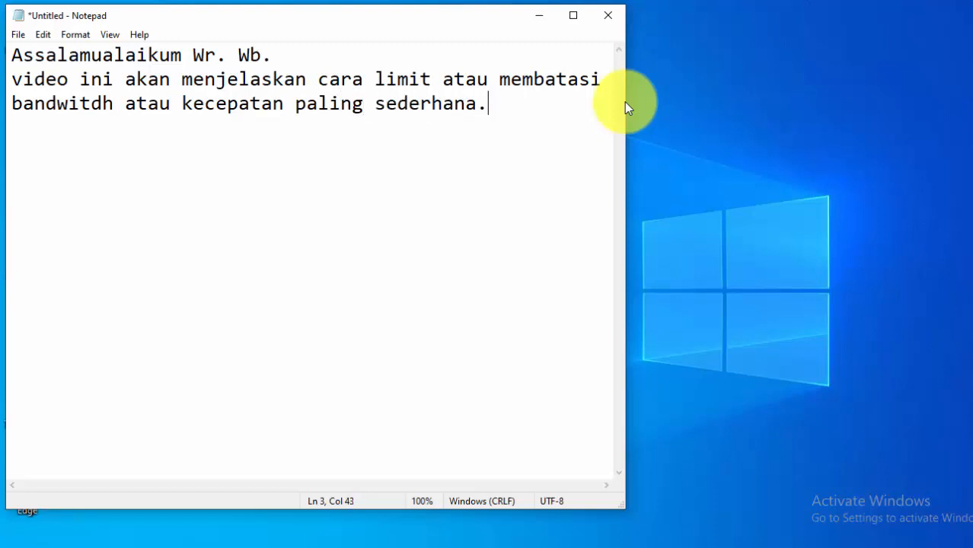
{"action": "key", "text": "Return"}
Step: Add the line "menggunakan simple queue" below the introduction, correcting the misspelled last word
{"action": "type", "text": "menggunakan si"}
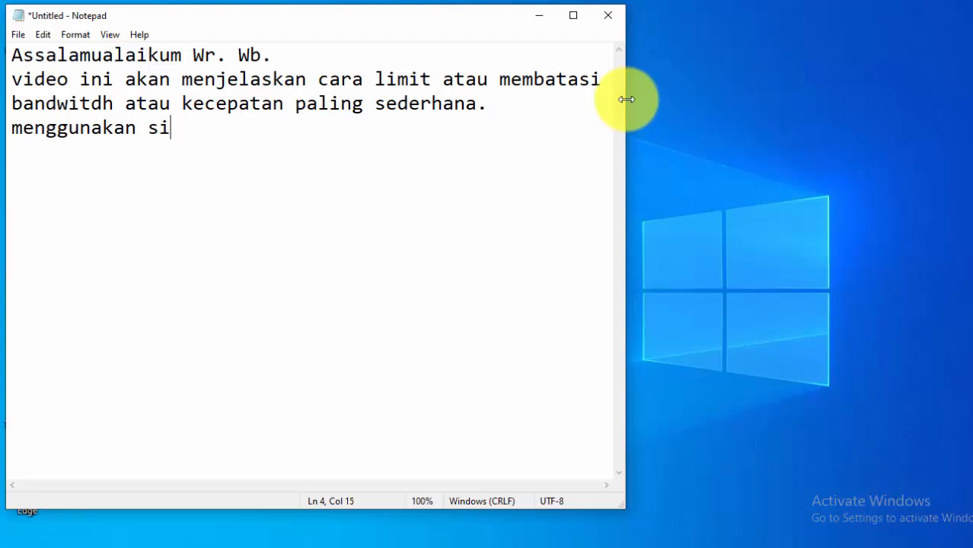
{"action": "type", "text": "mple qe"}
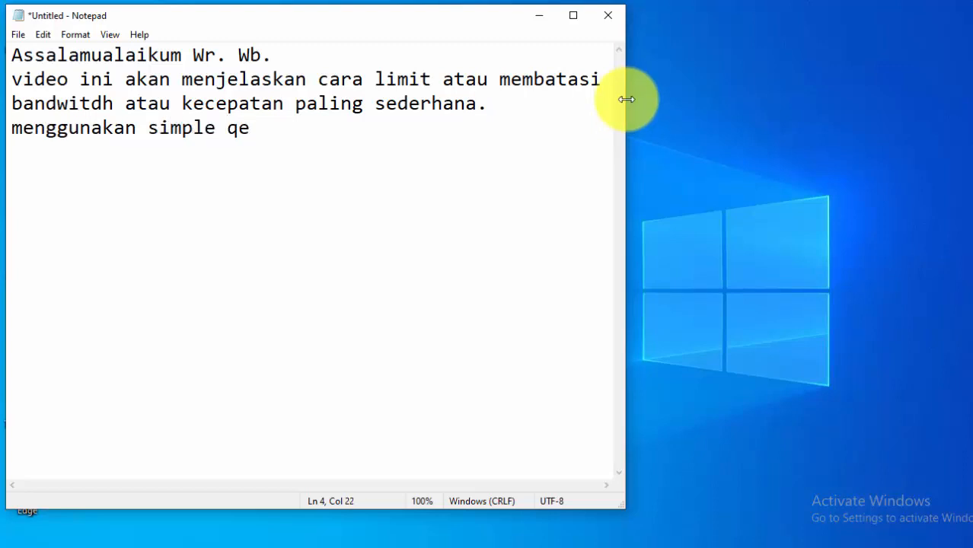
{"action": "key", "text": "BackSpace"}
{"action": "key", "text": "BackSpace"}
{"action": "key", "text": "BackSpace"}
{"action": "type", "text": "queue "}
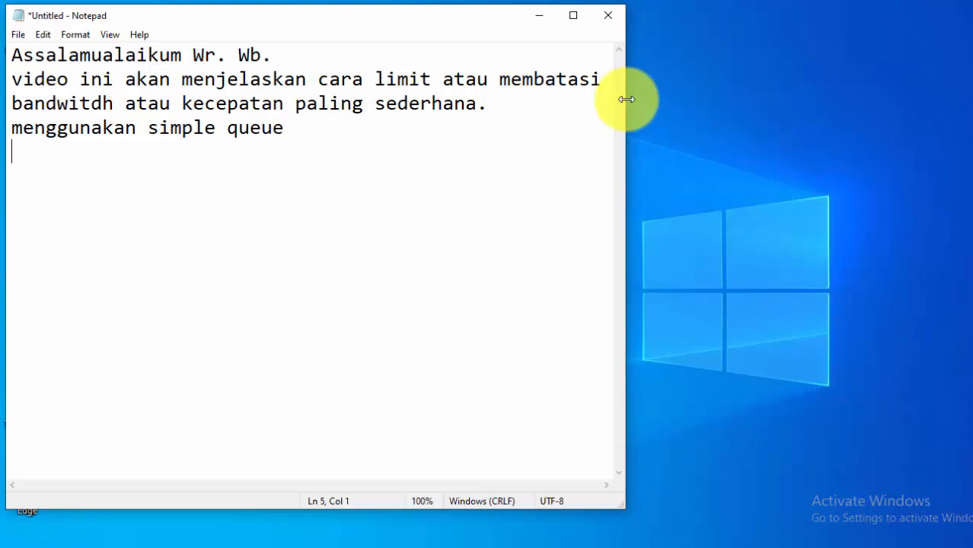
Step: Add the first instruction line "1. masuk ke mikrotik" to the note, correcting the router name's spelling
{"action": "type", "text": "1. masuk ke mikoritkk"}
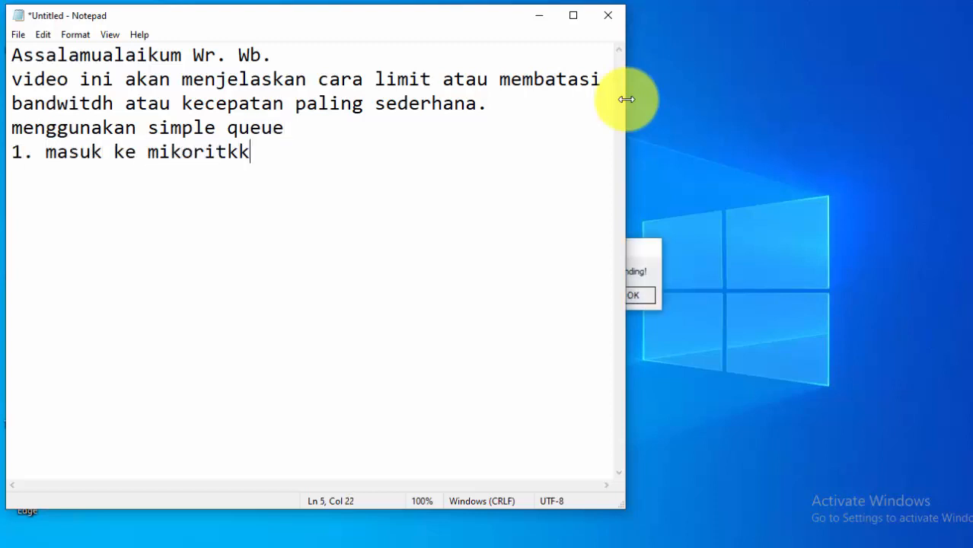
{"action": "key", "text": "BackSpace"}
{"action": "key", "text": "BackSpace"}
{"action": "key", "text": "BackSpace"}
{"action": "key", "text": "BackSpace"}
{"action": "key", "text": "BackSpace"}
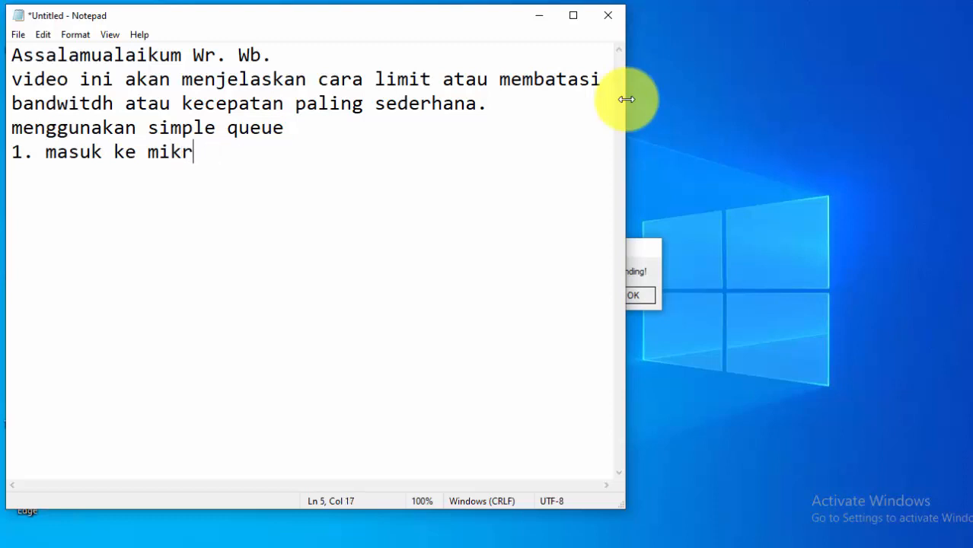
{"action": "type", "text": "otik"}
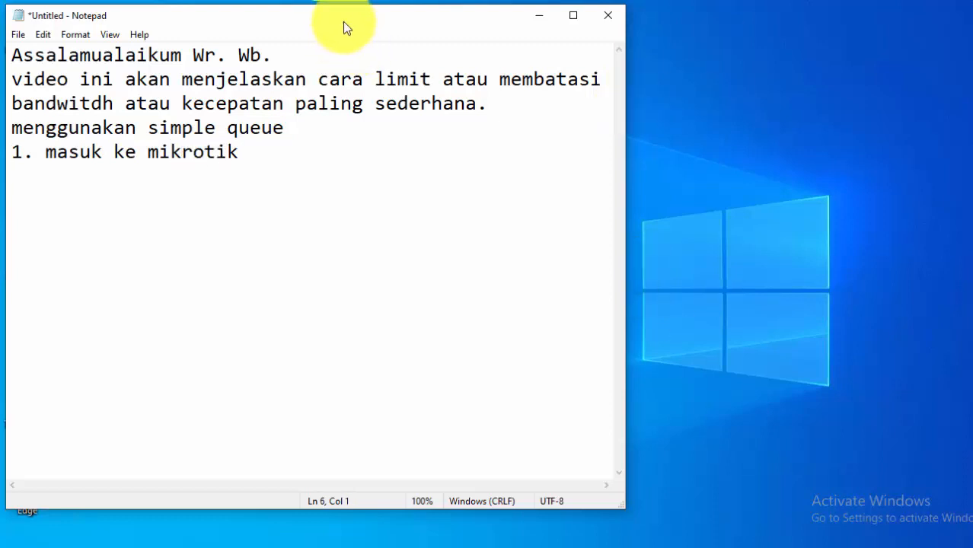
Step: Move the note aside, launch WinBox and connect to the discovered MikroTik router at 172.10.10.1
{"action": "left_click_drag", "start_coordinate": [343, 21], "coordinate": [601, 43]}
{"action": "double_click", "coordinate": [83, 398]}
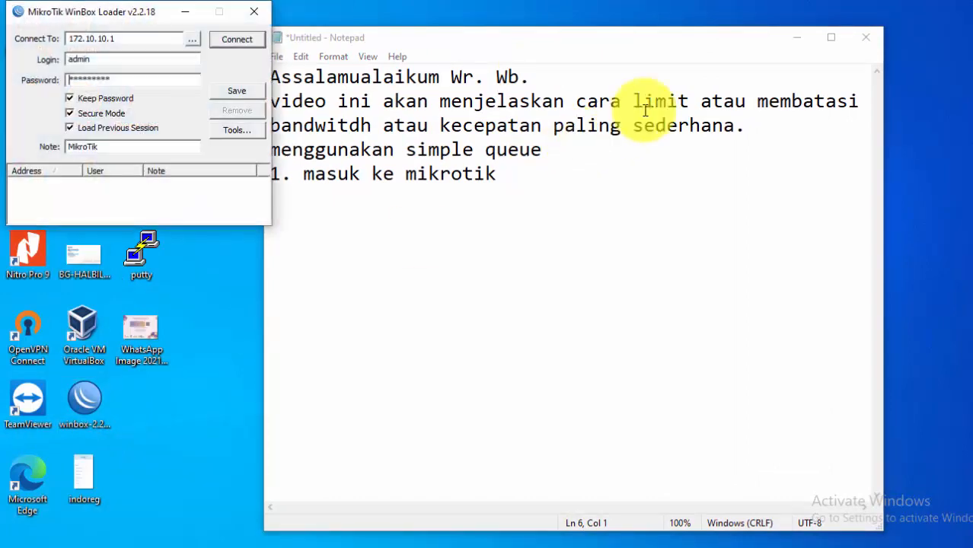
{"action": "left_click", "coordinate": [192, 39]}
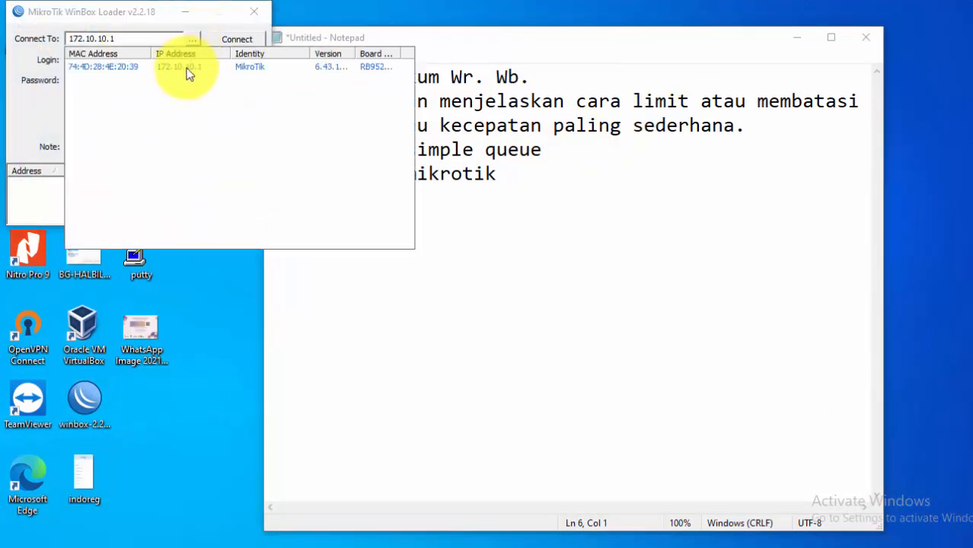
{"action": "left_click", "coordinate": [175, 66]}
{"action": "left_click", "coordinate": [243, 39]}
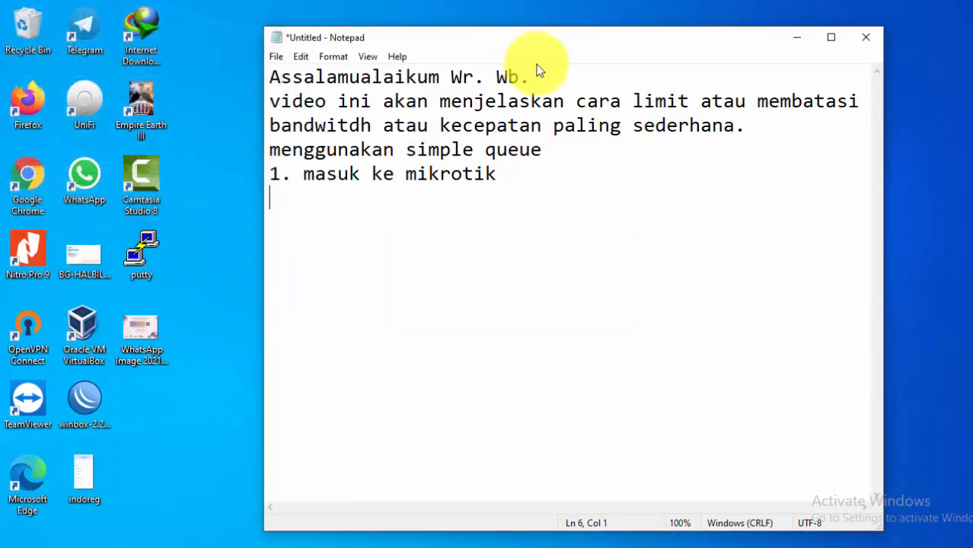
Step: Arrange the note and the WinBox session window side by side on the desktop
{"action": "left_click_drag", "start_coordinate": [554, 44], "coordinate": [311, 22]}
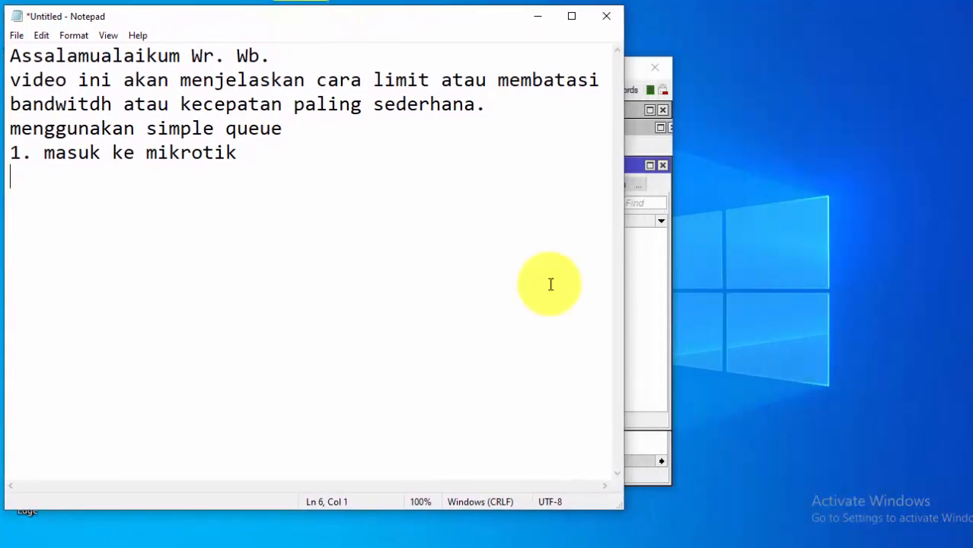
{"action": "left_click", "coordinate": [648, 358]}
{"action": "left_click_drag", "start_coordinate": [459, 70], "coordinate": [799, 34]}
Step: Return to the note and add the line "metode ini bisa membagi bandwitdh baik single IP," below the first instruction
{"action": "left_click", "coordinate": [267, 157]}
{"action": "type", "text": "m"}
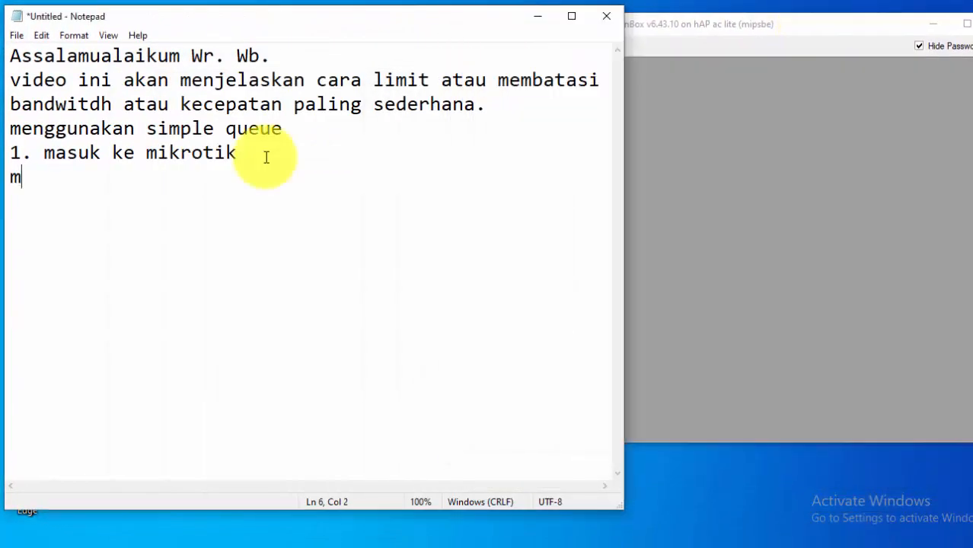
{"action": "type", "text": "etode ini"}
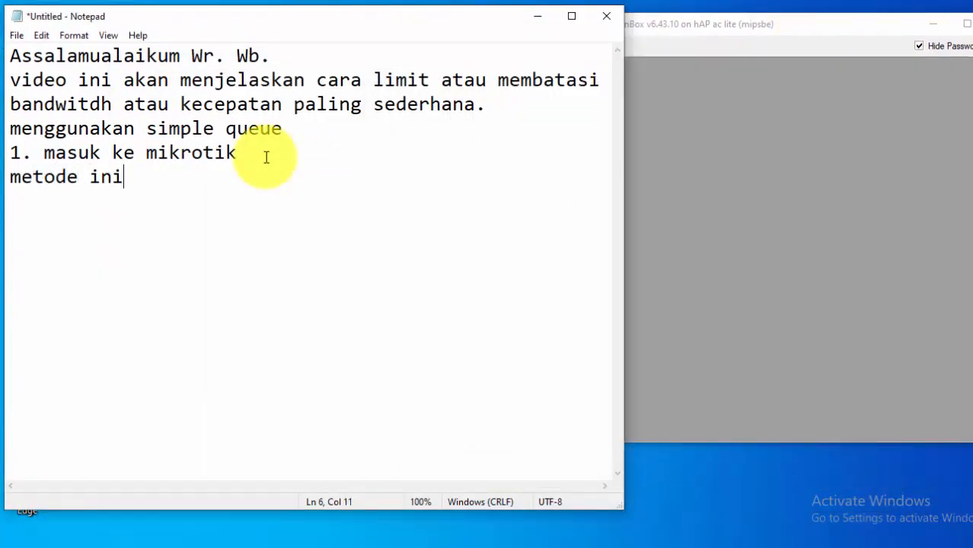
{"action": "type", "text": " bisa membagi bandwith"}
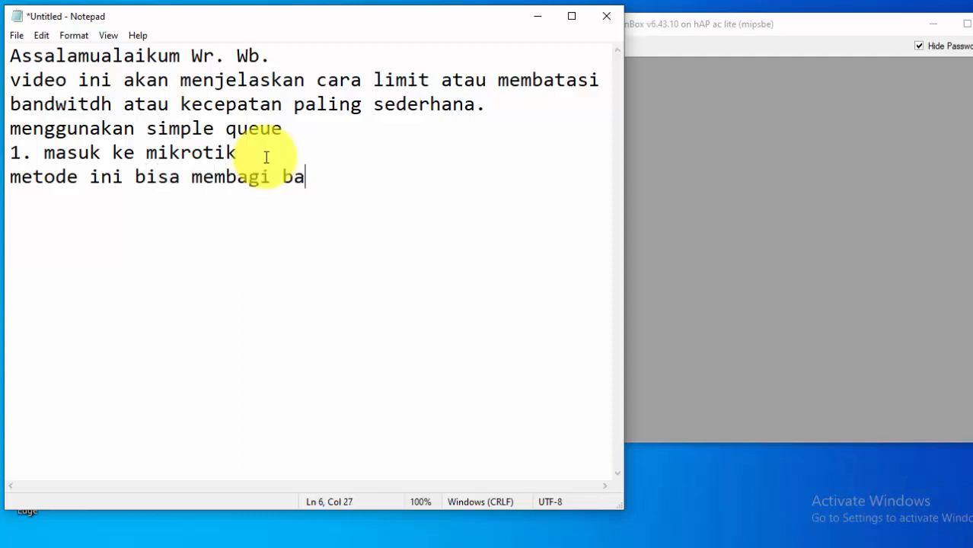
{"action": "key", "text": "BackSpace"}
{"action": "key", "text": "BackSpace"}
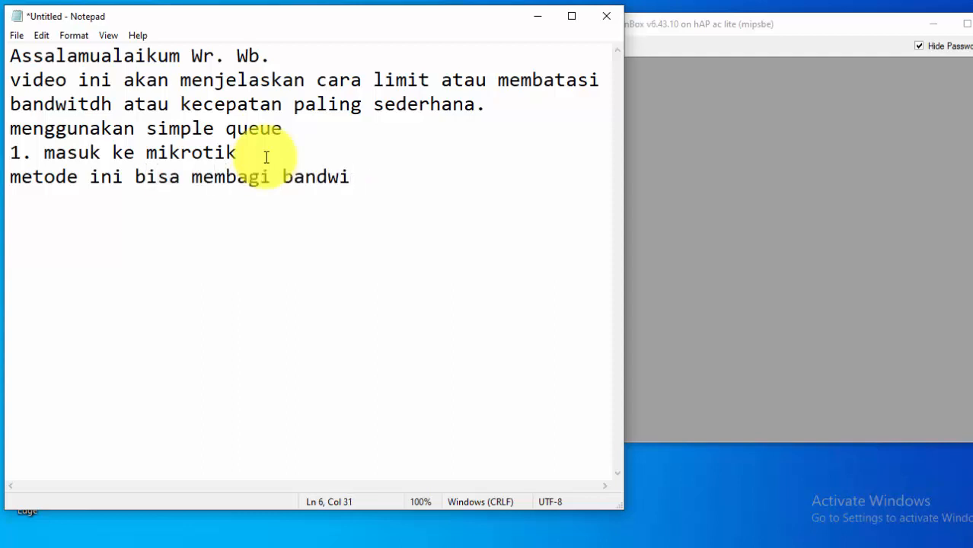
{"action": "type", "text": "teh"}
{"action": "key", "text": "BackSpace"}
{"action": "key", "text": "BackSpace"}
{"action": "key", "text": "BackSpace"}
{"action": "key", "text": "BackSpace"}
{"action": "key", "text": "BackSpace"}
{"action": "type", "text": "witdh"}
{"action": "type", "text": " de"}
{"action": "key", "text": "BackSpace"}
{"action": "key", "text": "BackSpace"}
{"action": "type", "text": "baik single IP,"}
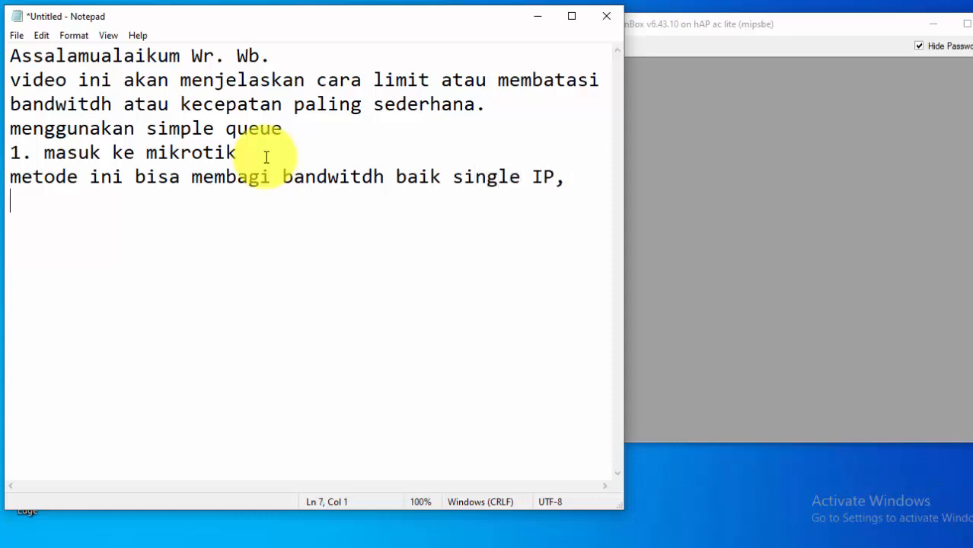
Step: Continue the note with the lines "beberapa ip atau per network" and "saya akan coba limit 1 ip"
{"action": "type", "text": "beberapa"}
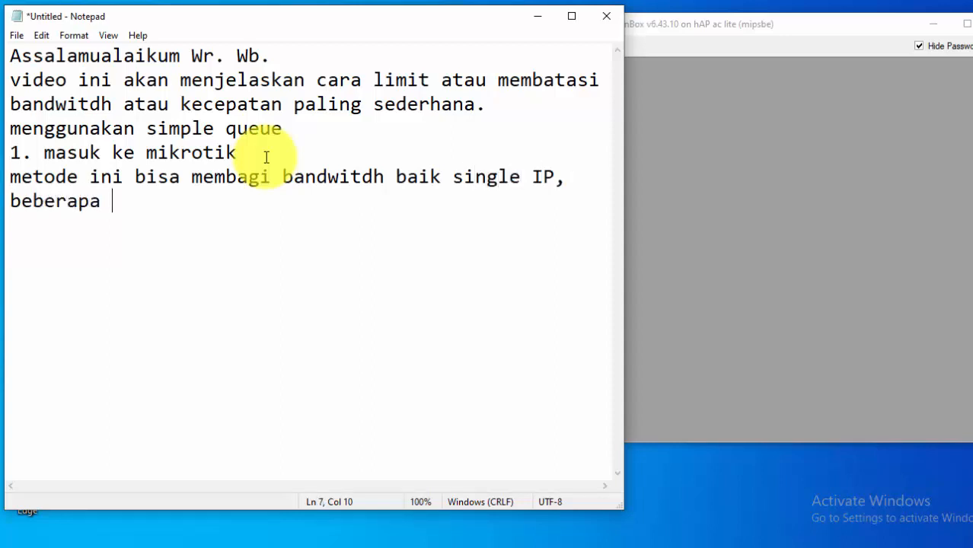
{"action": "type", "text": " ip atau"}
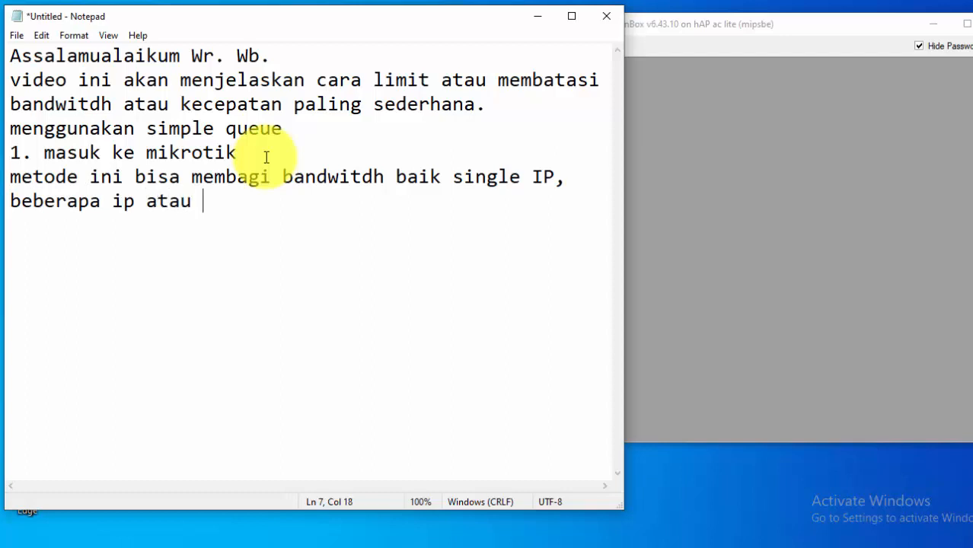
{"action": "type", "text": " per network"}
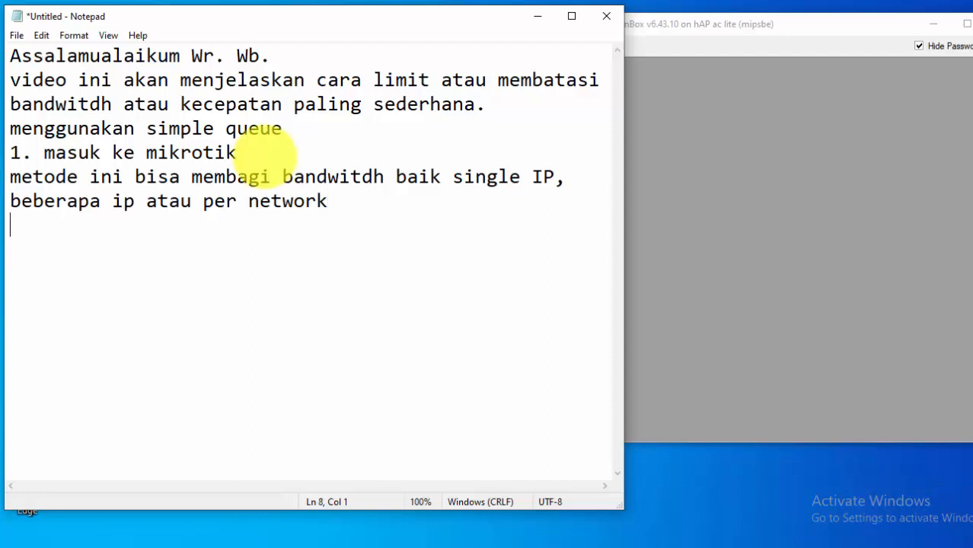
{"action": "type", "text": "saya akan c"}
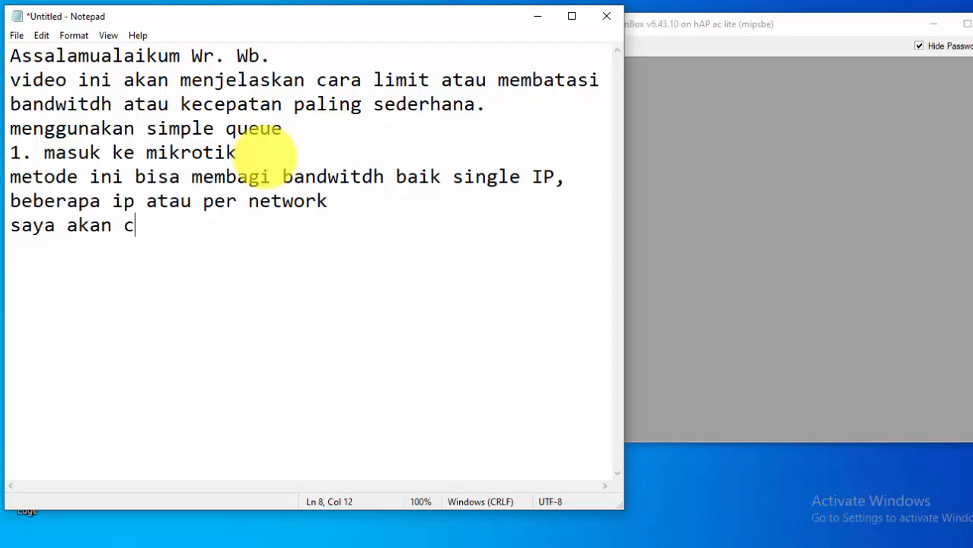
{"action": "type", "text": "oba limit 1 ip"}
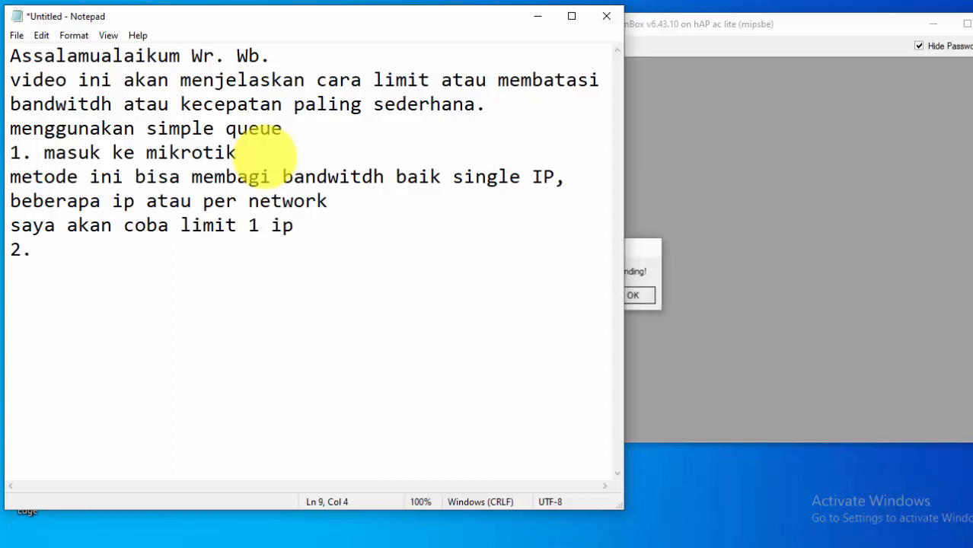
Step: Add the second instruction line "2. buka tab atau menu Queue" to the note
{"action": "type", "text": "buka"}
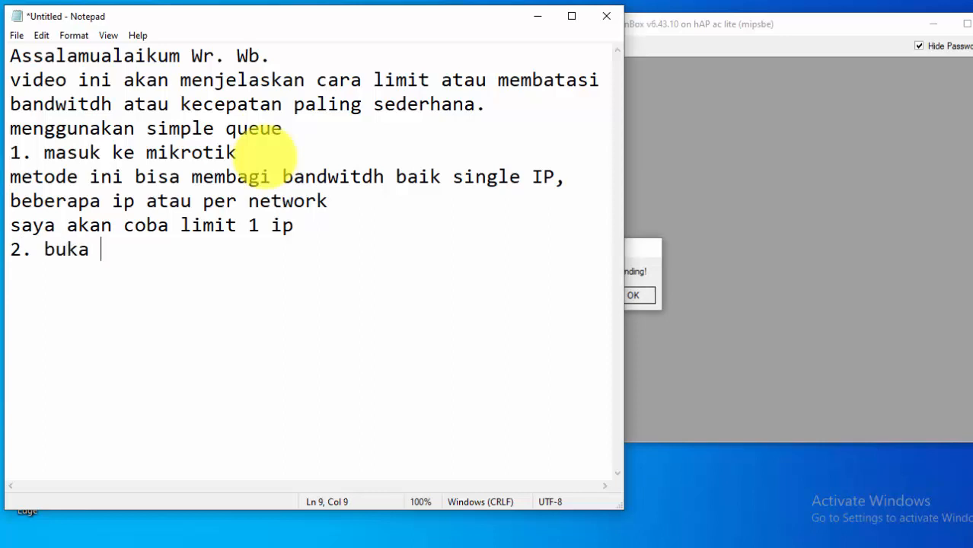
{"action": "type", "text": " tab atau menu Q"}
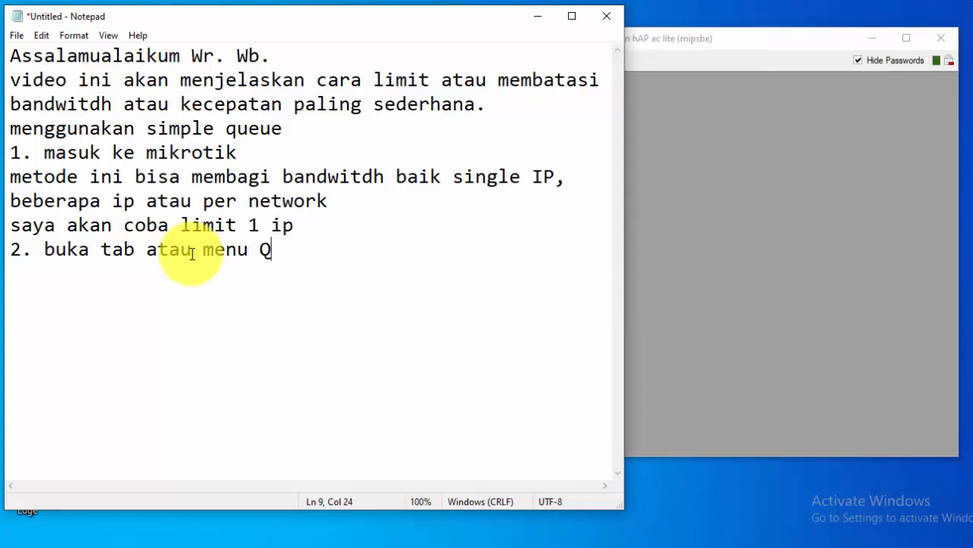
{"action": "type", "text": "ueue"}
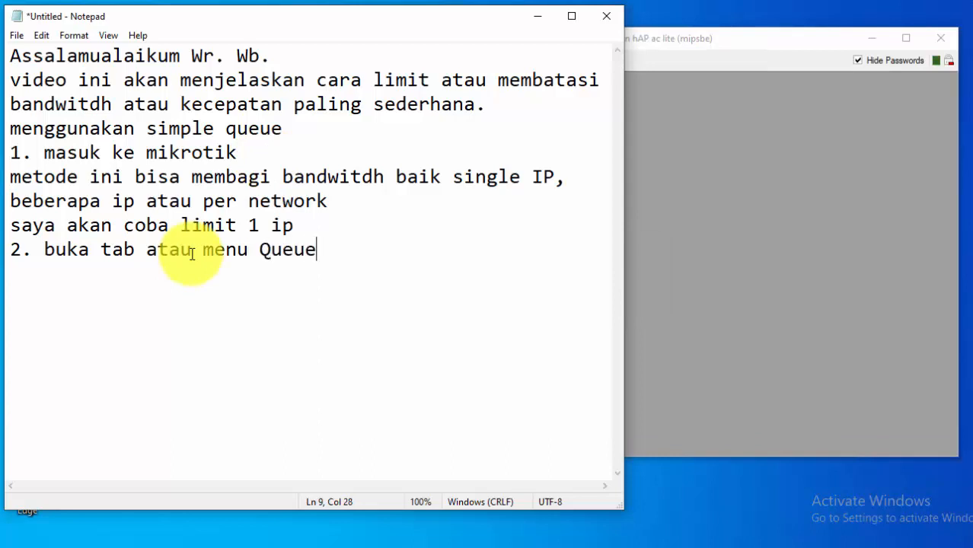
Step: Switch to WinBox, open the Queues list and remove all existing simple queues
{"action": "left_click", "coordinate": [647, 233]}
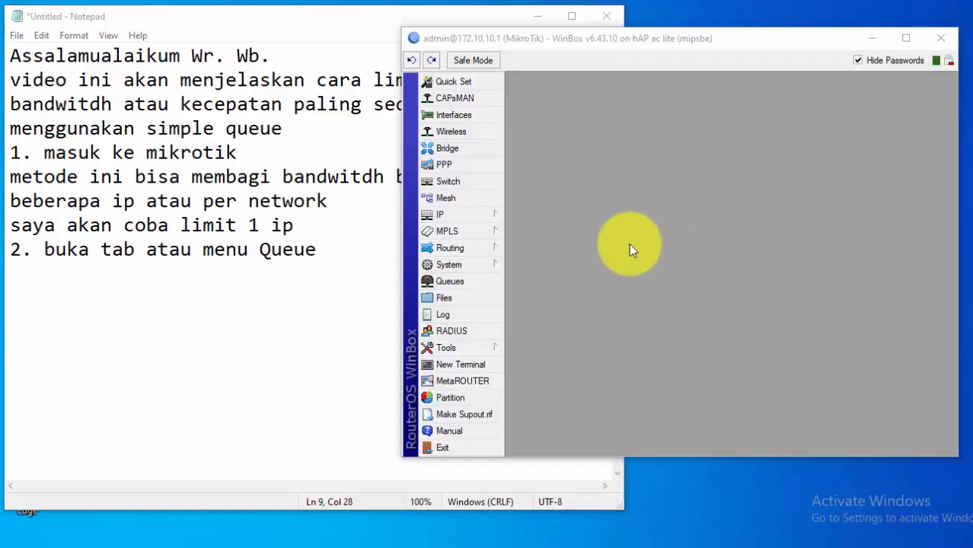
{"action": "left_click", "coordinate": [467, 282]}
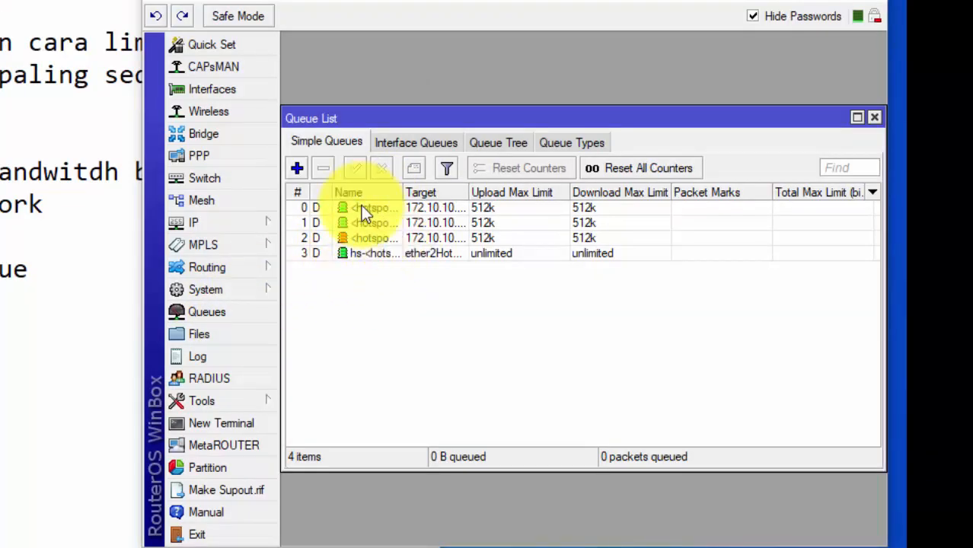
{"action": "left_click", "coordinate": [362, 205]}
{"action": "key", "text": "ctrl+a"}
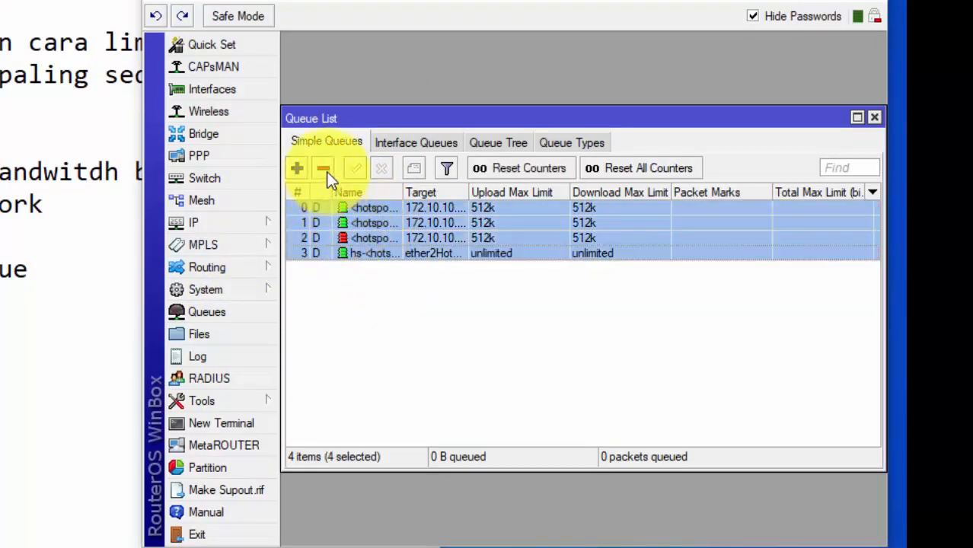
{"action": "left_click", "coordinate": [325, 171]}
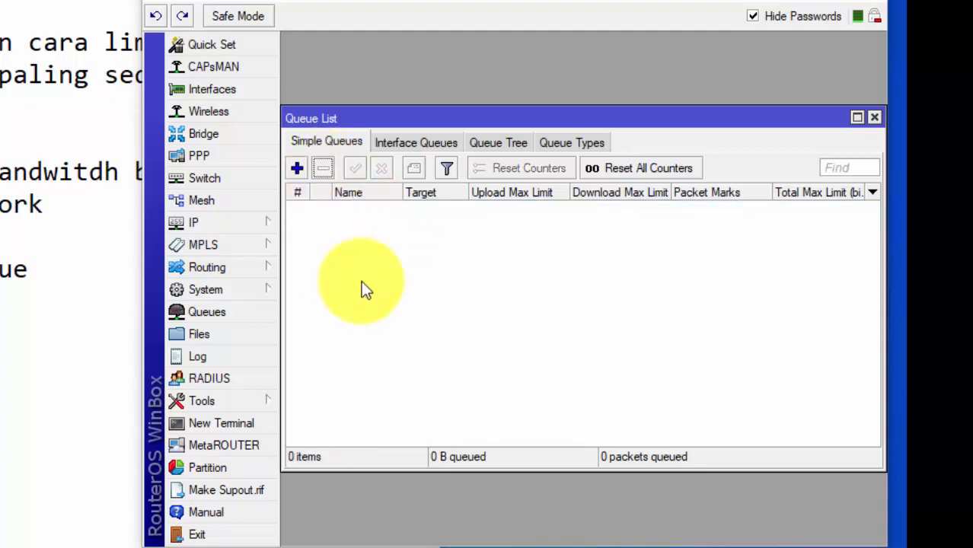
Step: Start a new simple queue named "limit Client" and select its default target address
{"action": "left_click", "coordinate": [298, 169]}
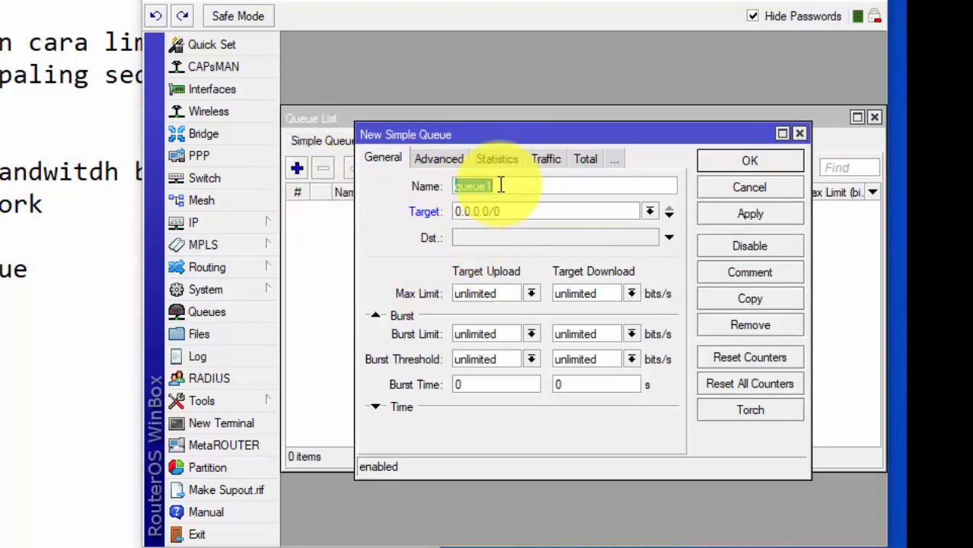
{"action": "type", "text": "limit"}
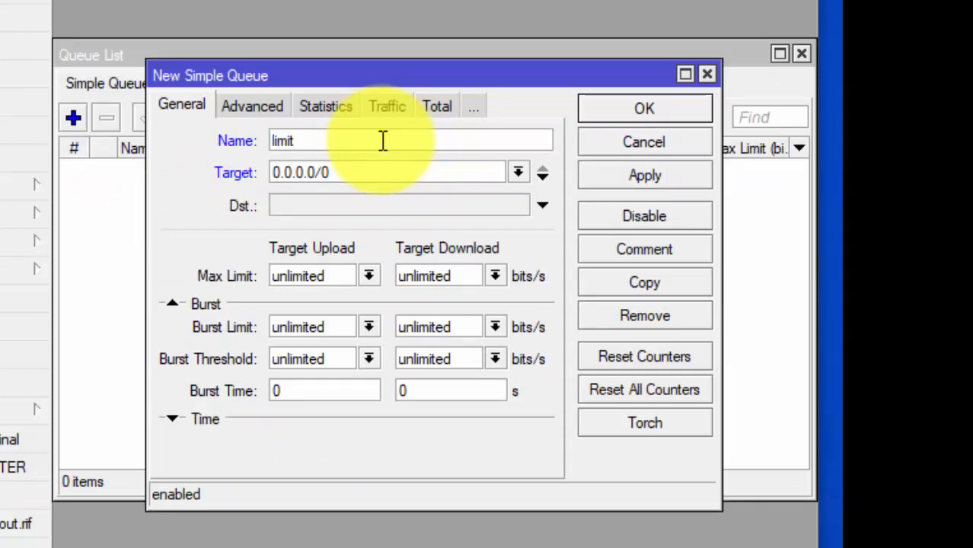
{"action": "type", "text": "asClinet"}
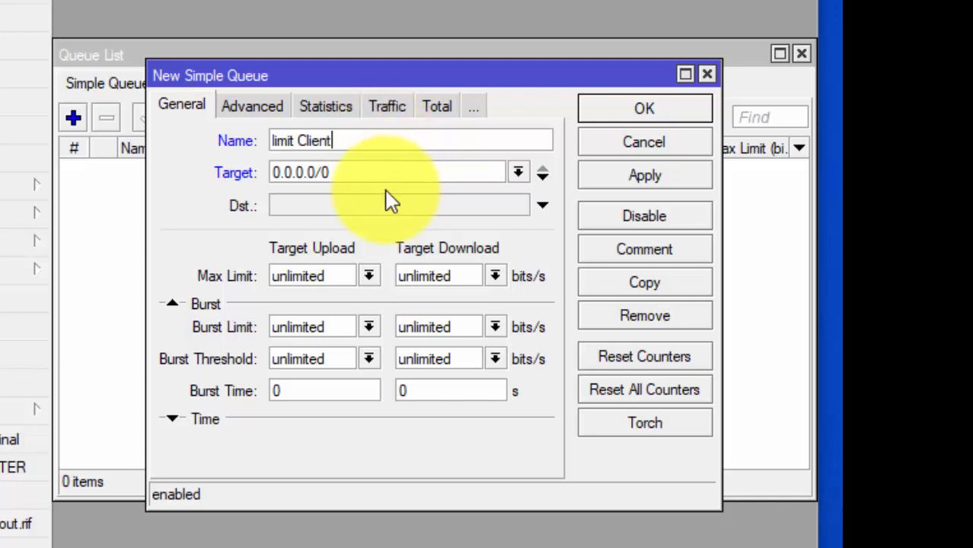
{"action": "left_click", "coordinate": [382, 174]}
{"action": "left_click_drag", "start_coordinate": [382, 174], "coordinate": [217, 161]}
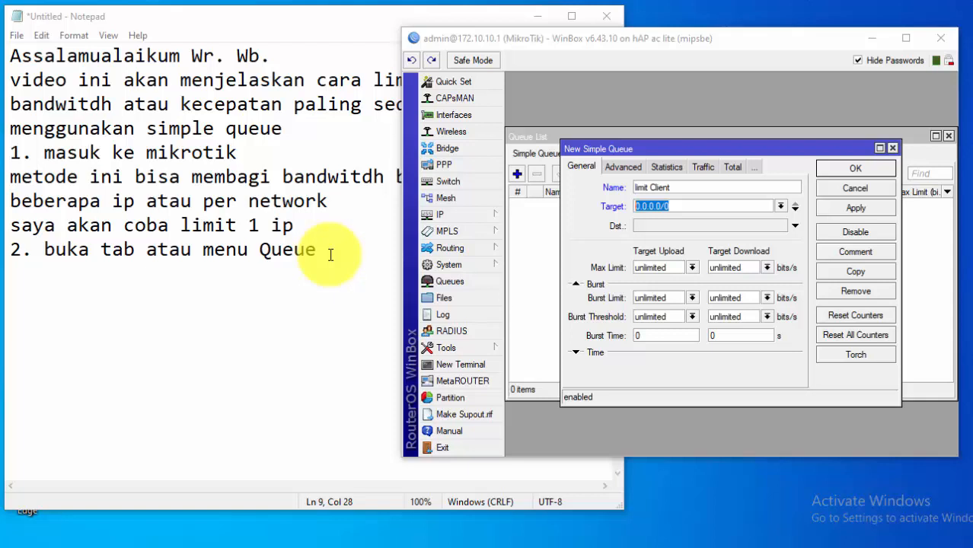
Step: Return to the Notepad note and add the line "untuk target saya akan limit BW laptop saya." below the second instruction
{"action": "left_click", "coordinate": [331, 254]}
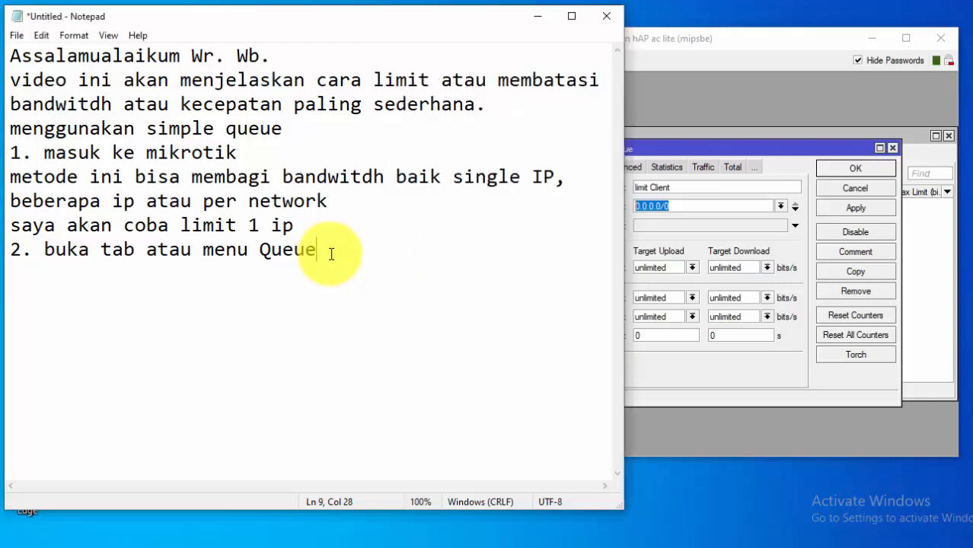
{"action": "key", "text": "Return"}
{"action": "type", "text": "untuk tar"}
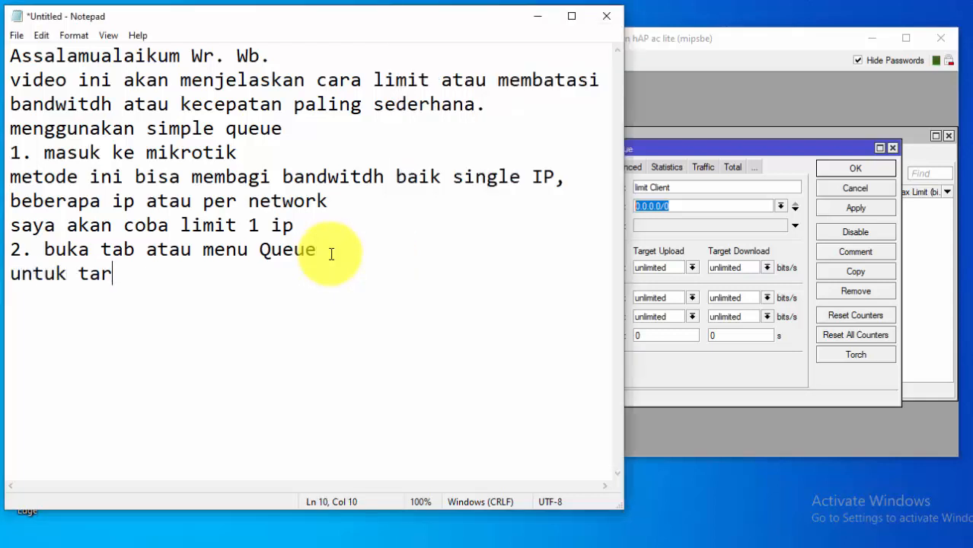
{"action": "type", "text": "get saya akan li"}
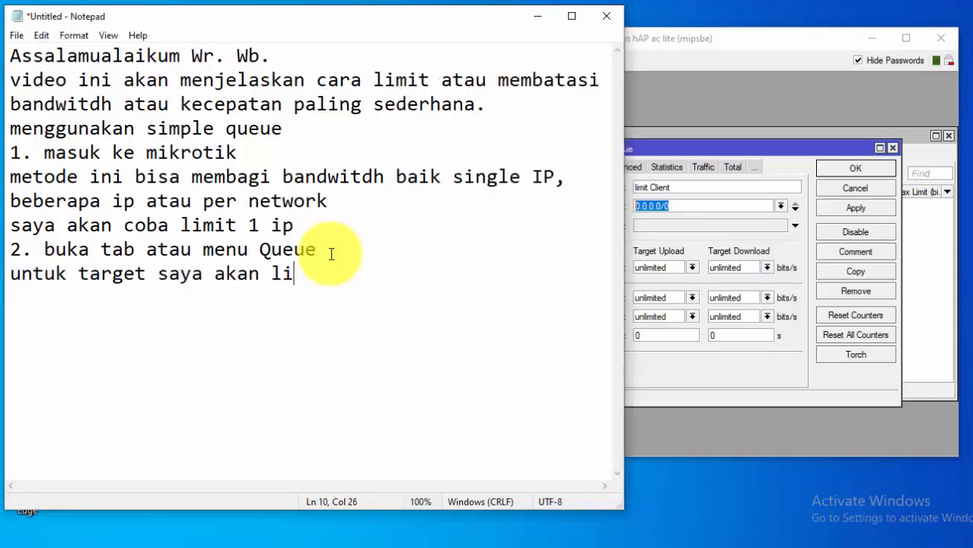
{"action": "type", "text": "mit bandwit"}
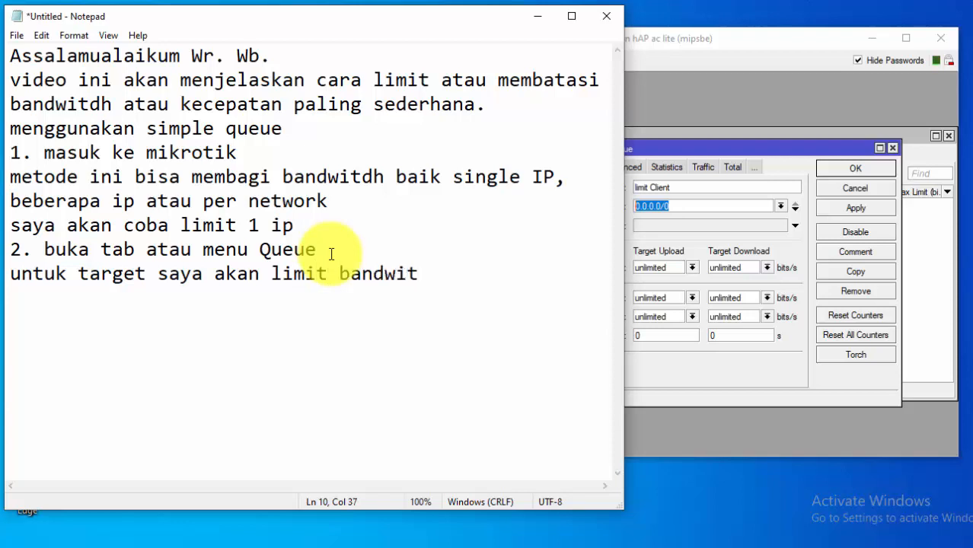
{"action": "key", "text": "BackSpace"}
{"action": "key", "text": "BackSpace"}
{"action": "key", "text": "BackSpace"}
{"action": "key", "text": "BackSpace"}
{"action": "key", "text": "BackSpace"}
{"action": "key", "text": "BackSpace"}
{"action": "key", "text": "BackSpace"}
{"action": "type", "text": "B"}
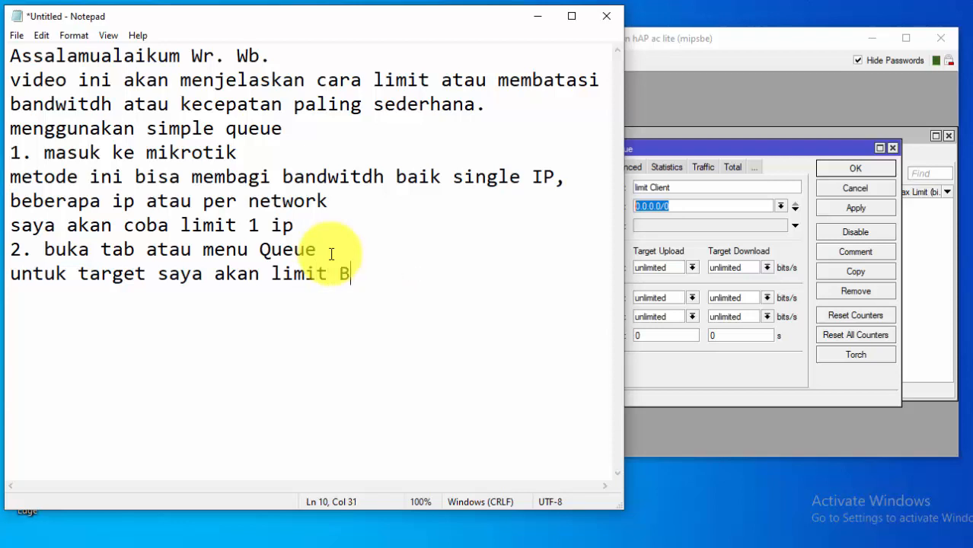
{"action": "type", "text": "W laptop"}
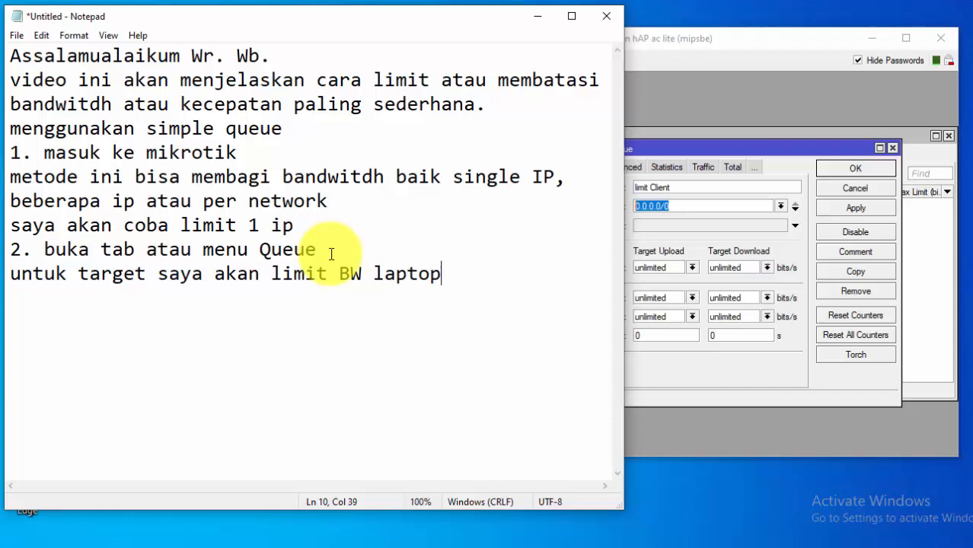
{"action": "type", "text": " saya."}
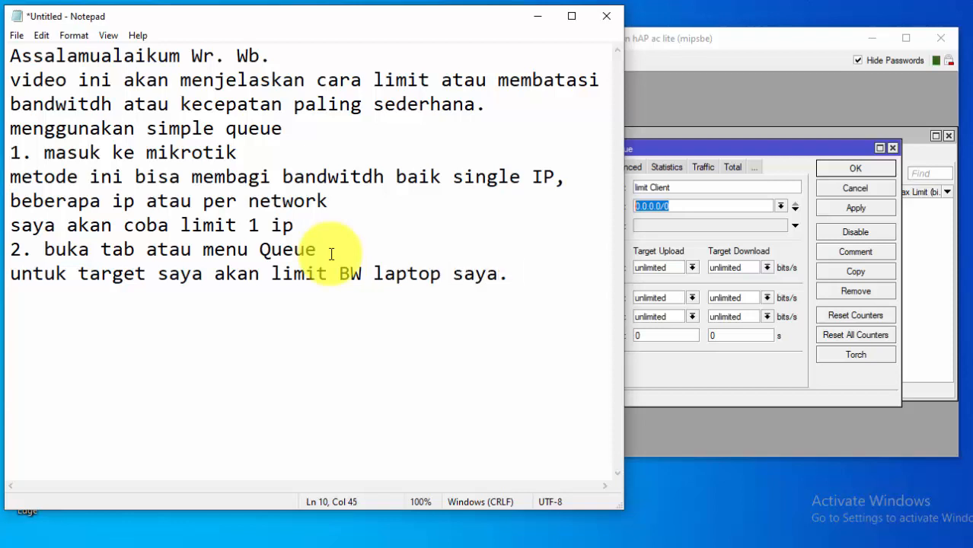
Step: Continue the note with "sebelumnya" and, on the following line, "kita cek speed dulu"
{"action": "type", "text": " sebelumn"}
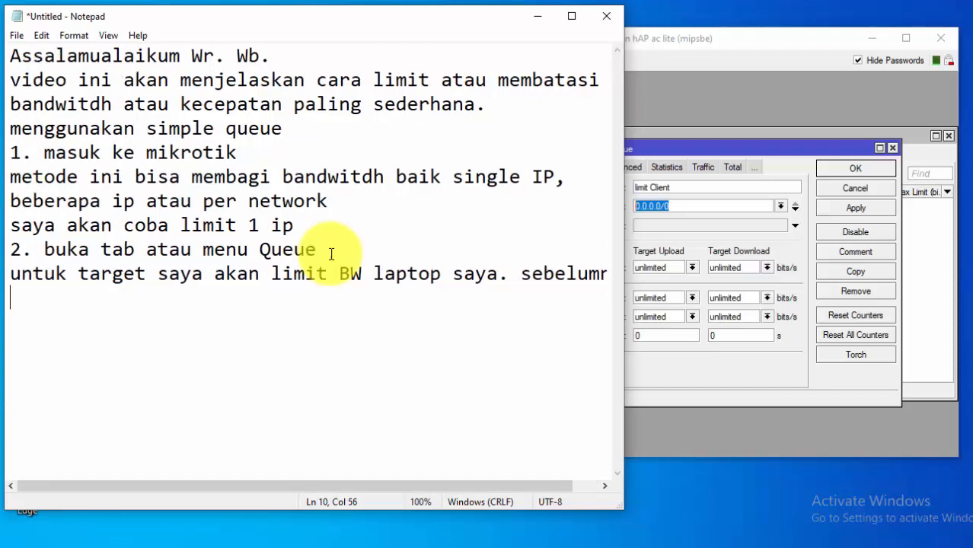
{"action": "type", "text": "yakita cek"}
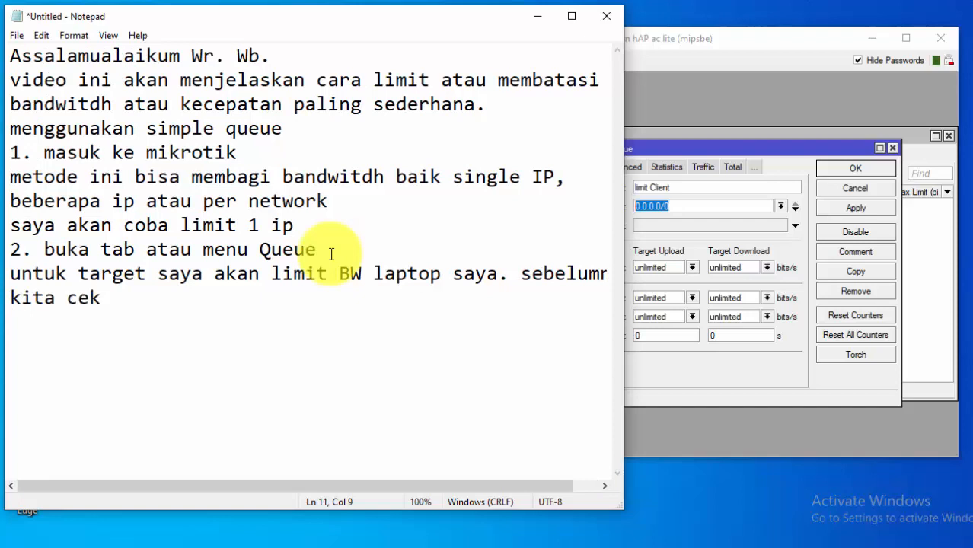
{"action": "type", "text": " speed"}
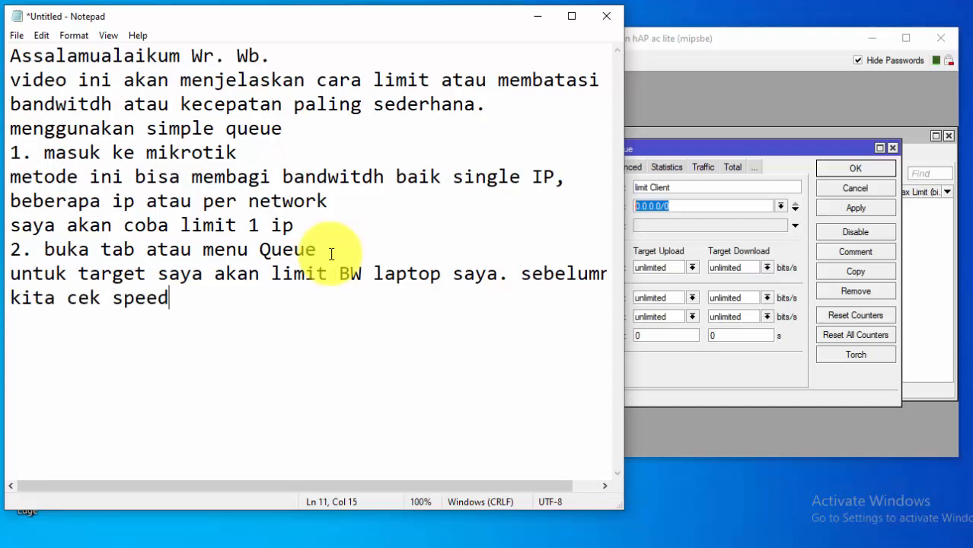
{"action": "type", "text": " dulu"}
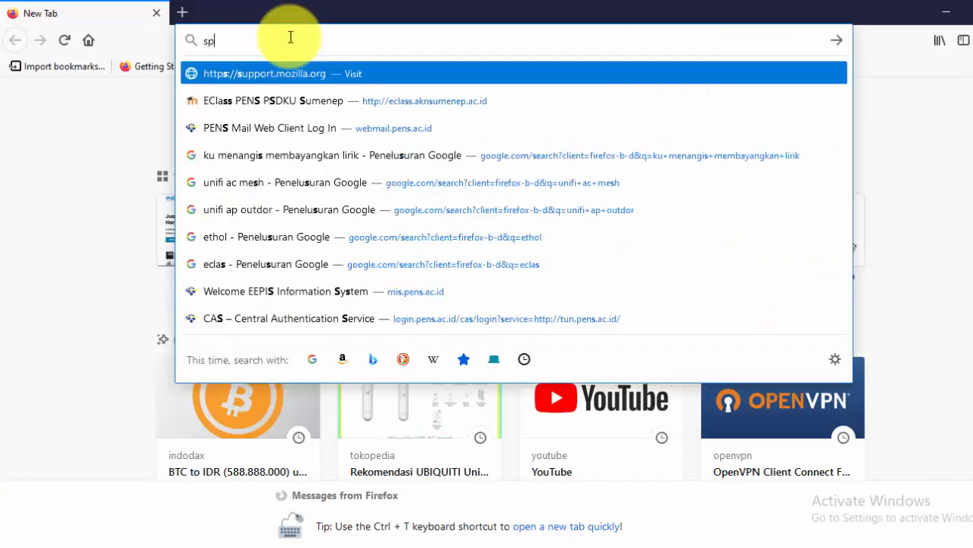
Step: Search for "speedtest" in Firefox and run Google's internet speed test
{"action": "type", "text": "eet"}
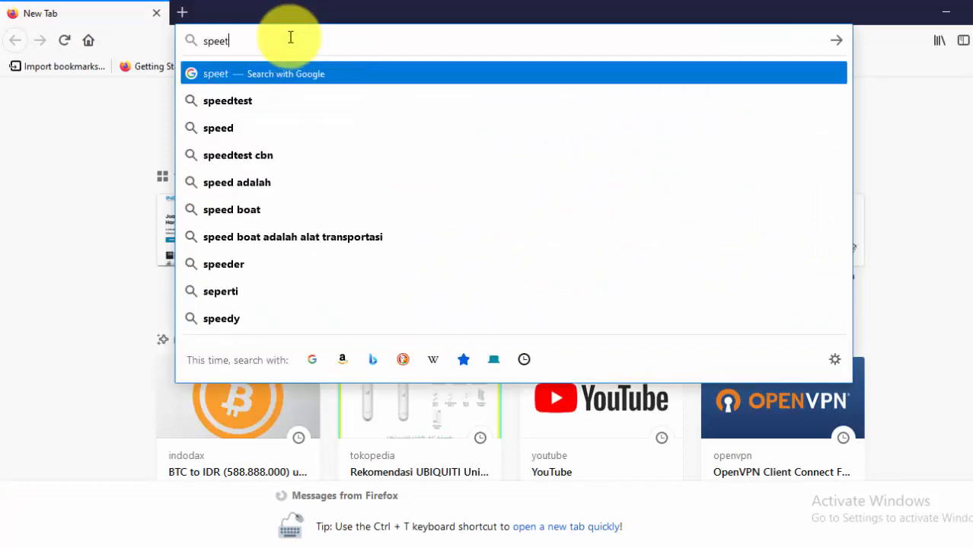
{"action": "key", "text": "BackSpace"}
{"action": "type", "text": "dtest"}
{"action": "key", "text": "Return"}
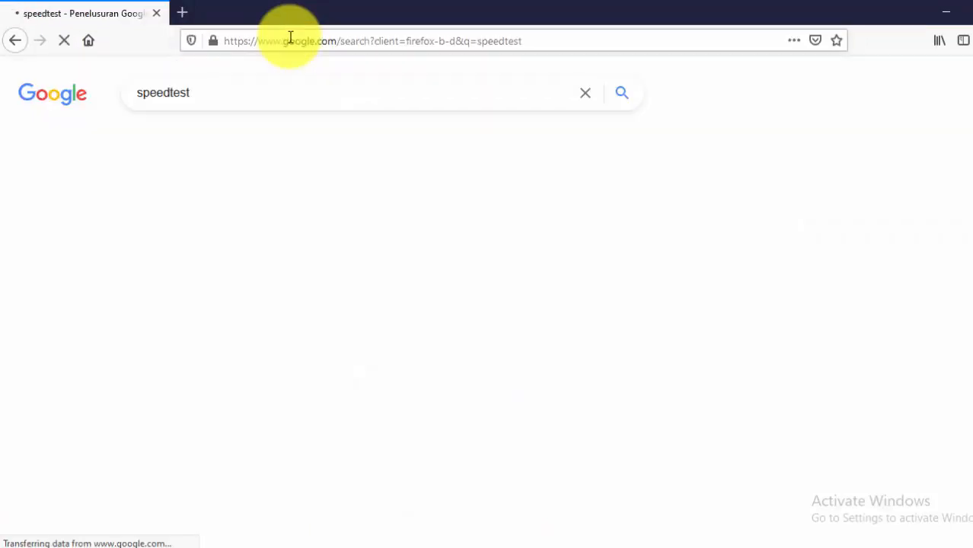
{"action": "left_click", "coordinate": [567, 400]}
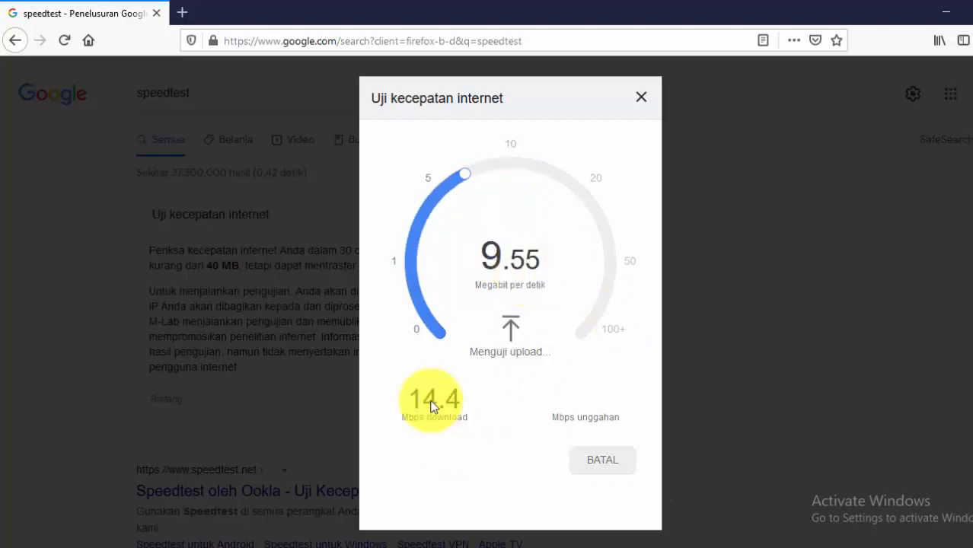
Step: Return to the note and extend its last line with ", saya dapat speed 14,4Mbps sebelum di limit"
{"action": "left_click", "coordinate": [707, 547]}
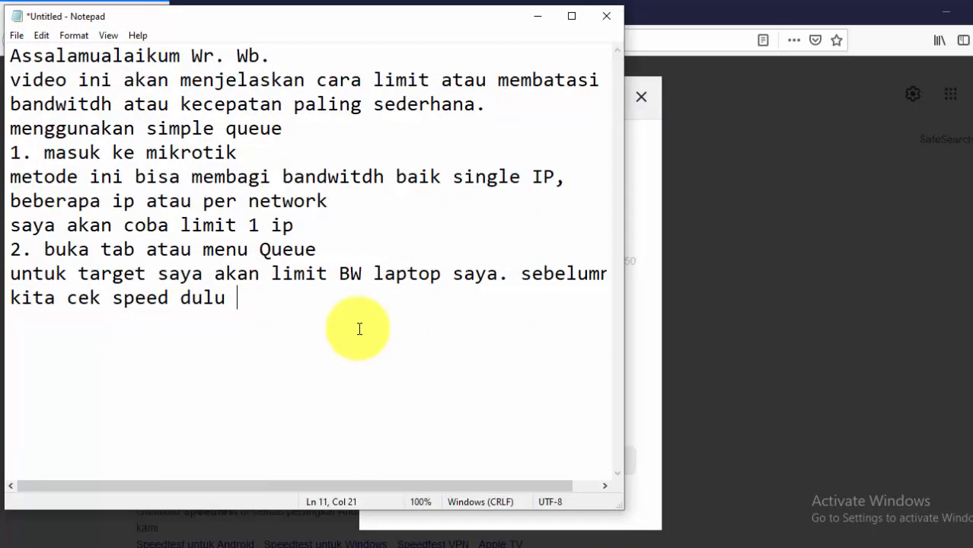
{"action": "type", "text": "saya dapat s"}
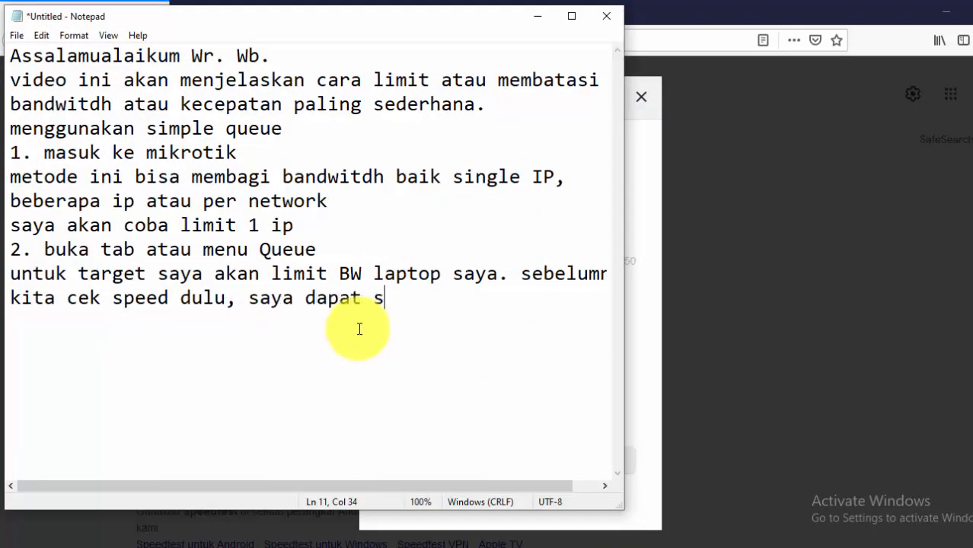
{"action": "type", "text": "peed 14,4M"}
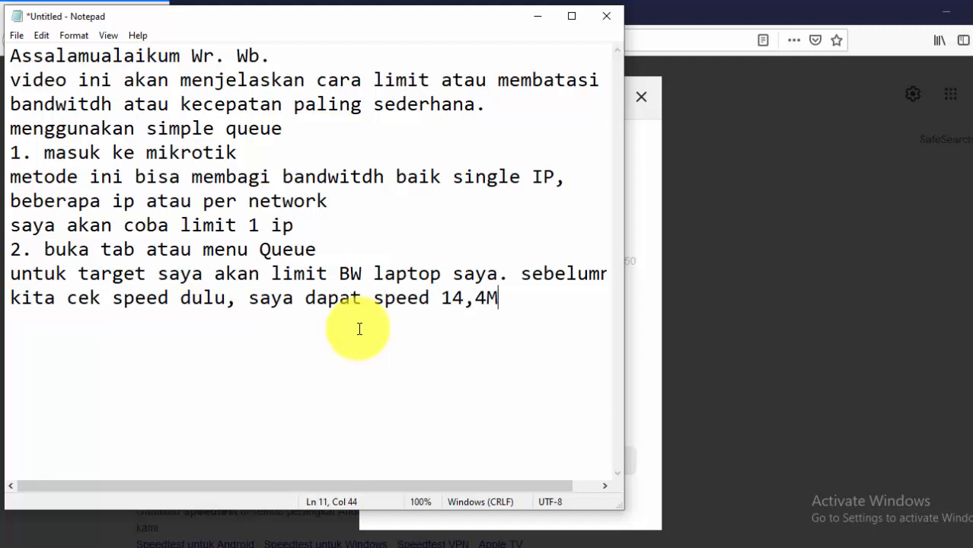
{"action": "type", "text": "bps sebel"}
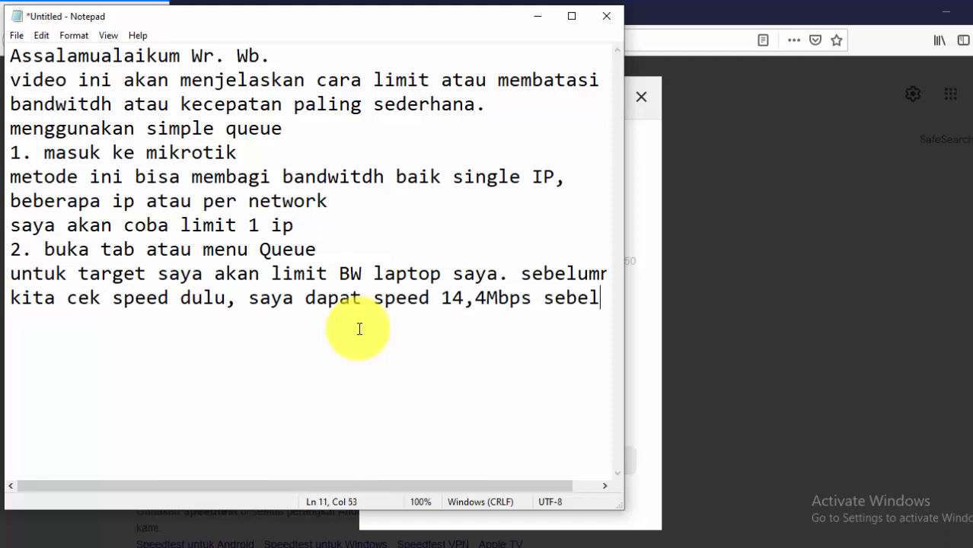
{"action": "type", "text": "um di limit"}
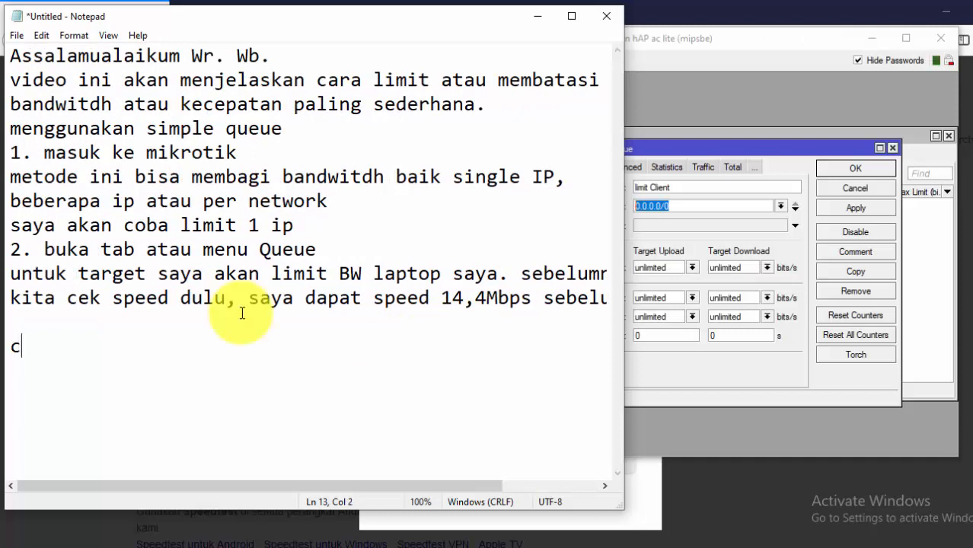
Step: Leave a blank line in the note and add the line "cek ip yang akan di limit"
{"action": "type", "text": "ek ip yang "}
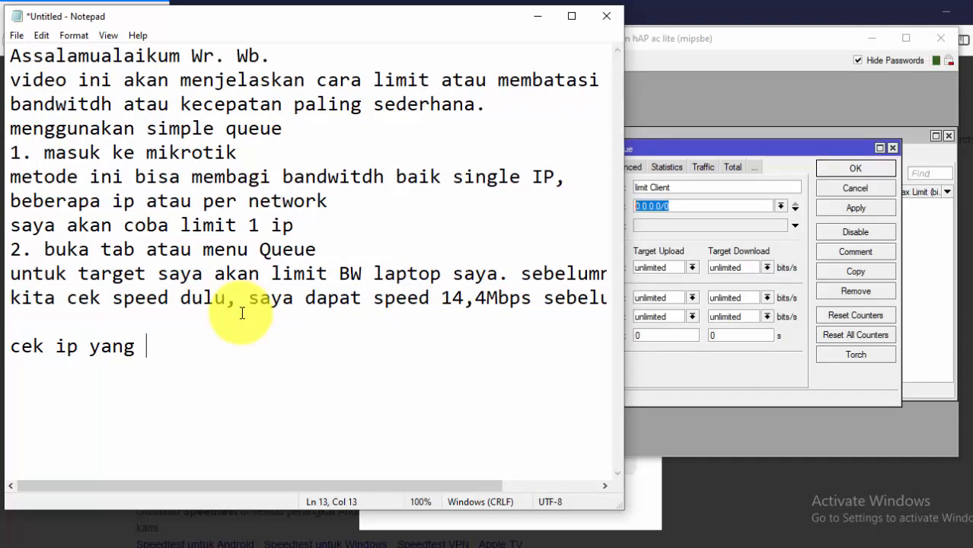
{"action": "type", "text": "aka n d"}
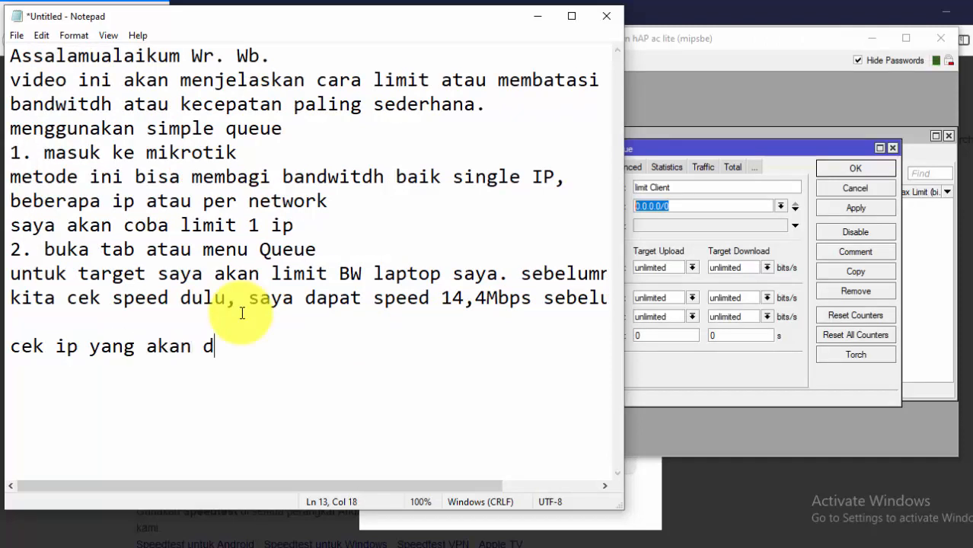
{"action": "type", "text": "i limit"}
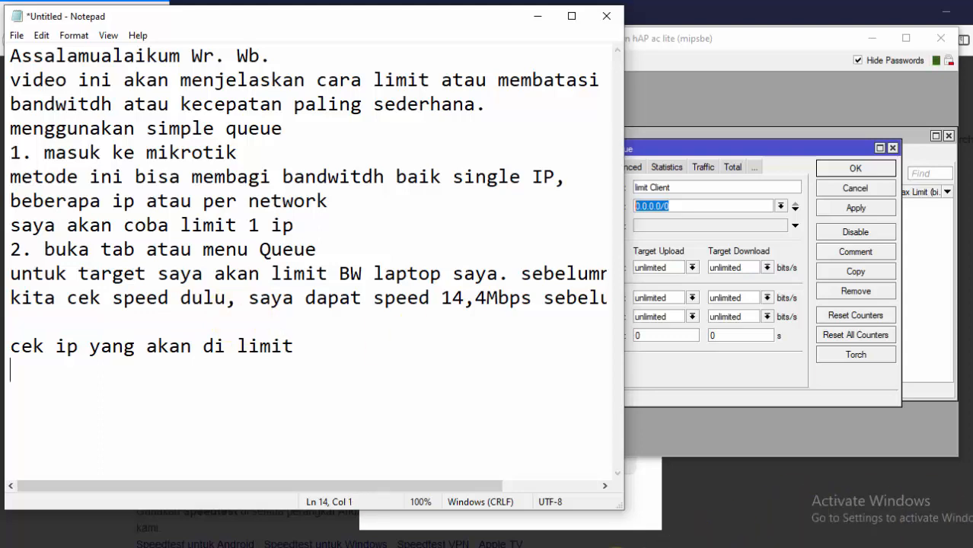
Step: Check the laptop's IPv4 address in the Wi-Fi adapter's connection details from Network Connections, and close the details
{"action": "left_click", "coordinate": [601, 547]}
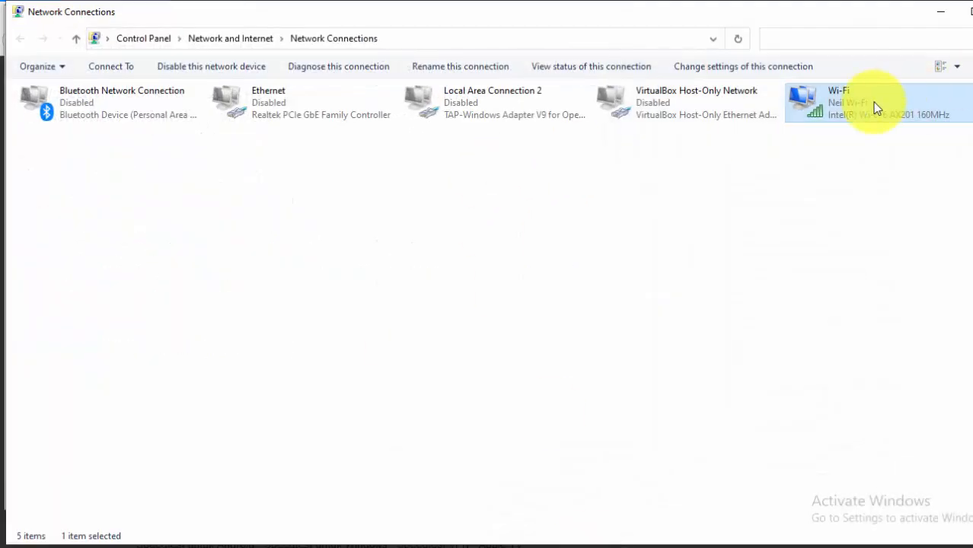
{"action": "double_click", "coordinate": [873, 102]}
{"action": "left_click", "coordinate": [417, 300]}
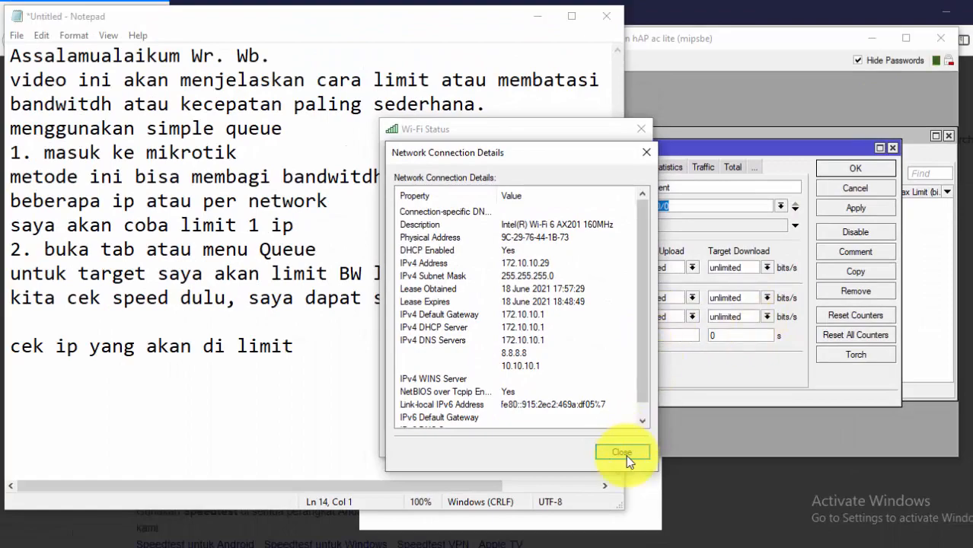
{"action": "left_click", "coordinate": [622, 453]}
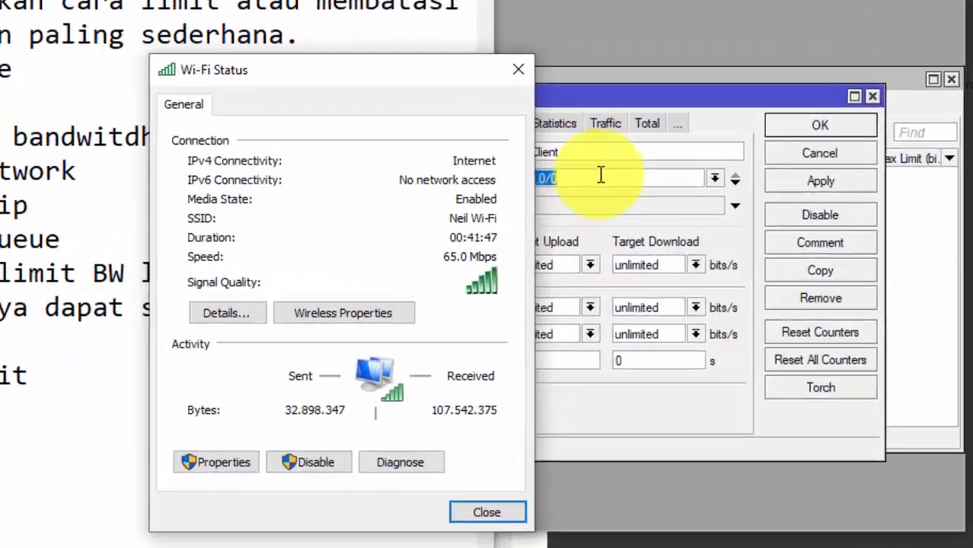
Step: Set the new simple queue's target to the single laptop address 172.10.10.29, without a subnet suffix
{"action": "left_click", "coordinate": [601, 175]}
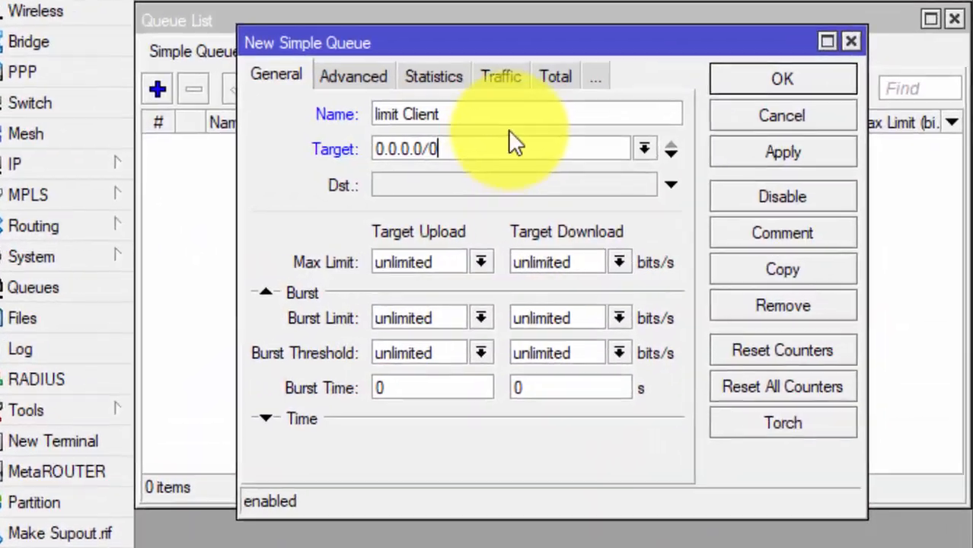
{"action": "left_click_drag", "start_coordinate": [604, 180], "coordinate": [455, 157]}
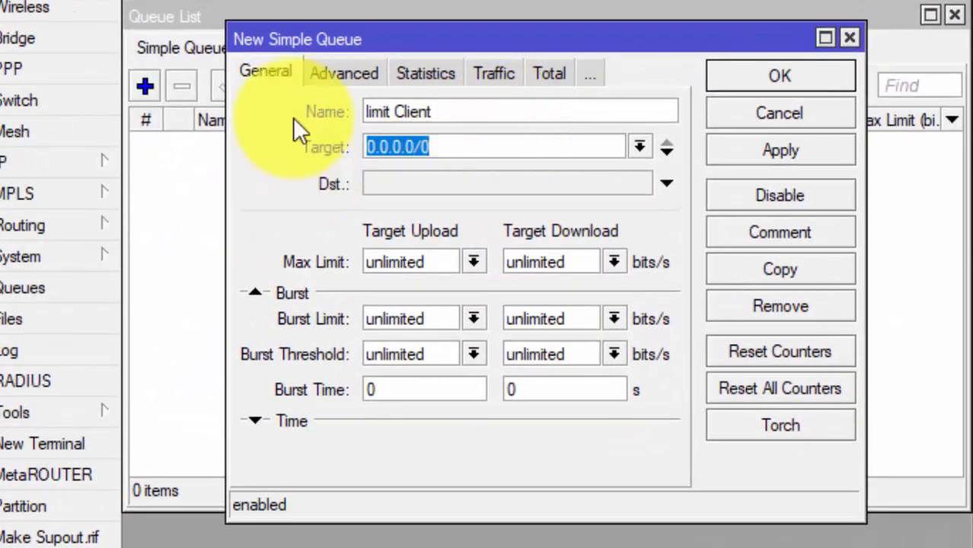
{"action": "type", "text": "17"}
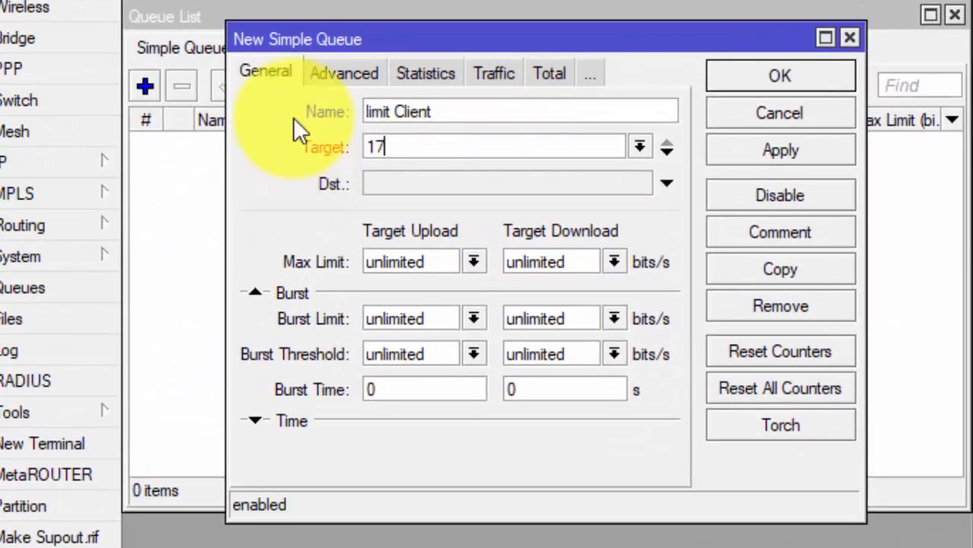
{"action": "type", "text": "2.10.10.29"}
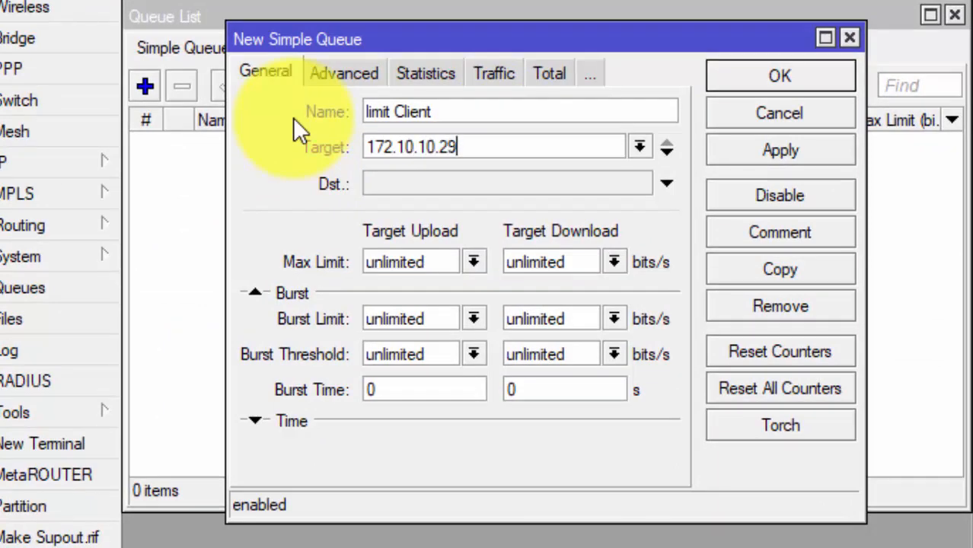
{"action": "type", "text": "/24"}
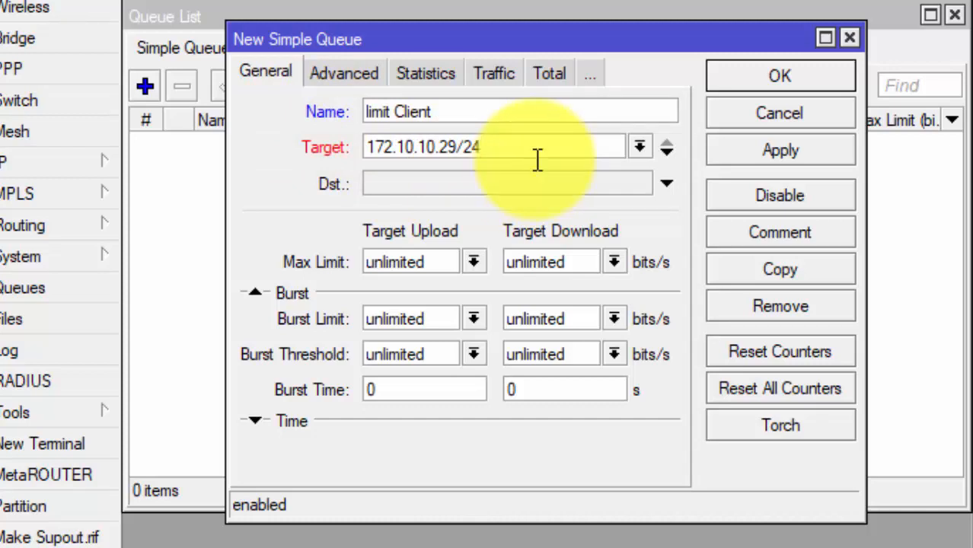
{"action": "key", "text": "BackSpace"}
{"action": "key", "text": "BackSpace"}
{"action": "key", "text": "BackSpace"}
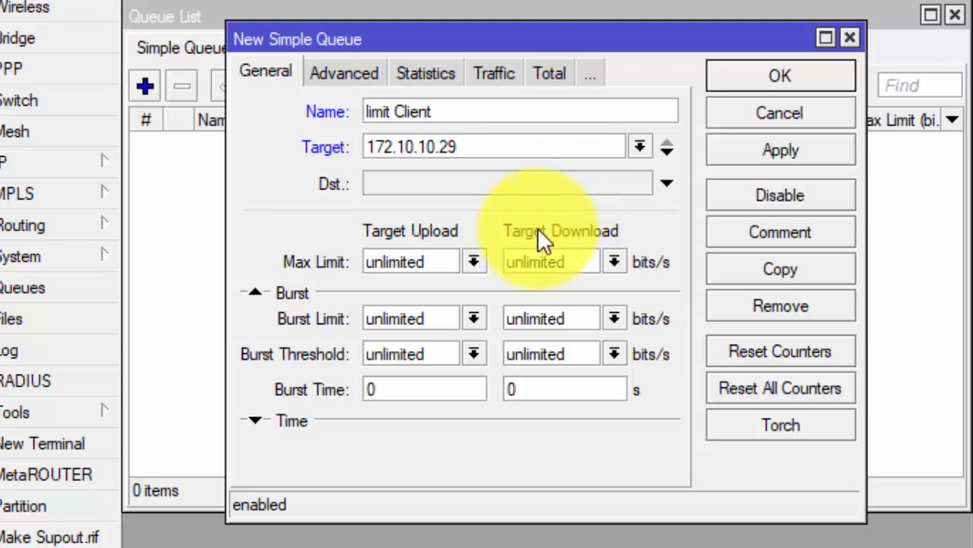
Step: Set the queue's max limit to 2M for both target upload and target download
{"action": "left_click", "coordinate": [476, 259]}
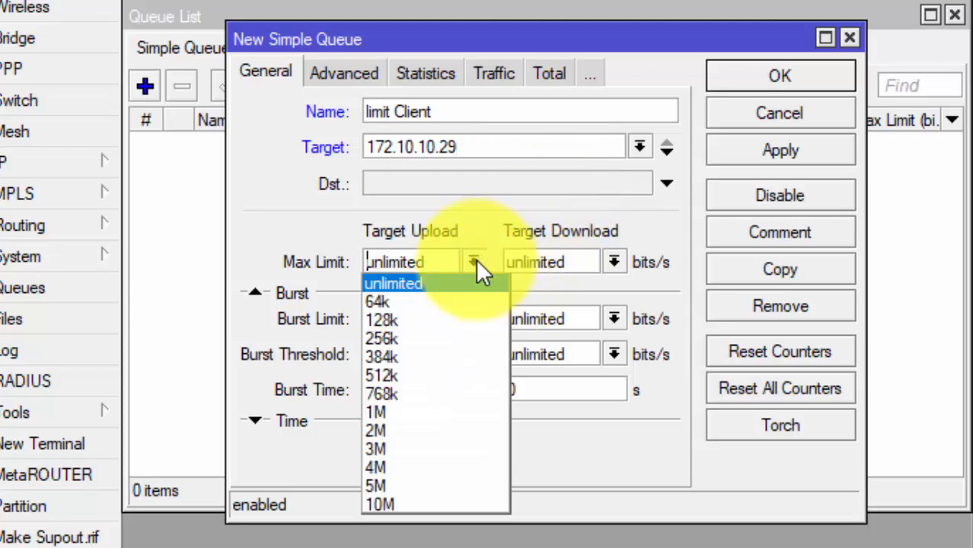
{"action": "left_click", "coordinate": [390, 429]}
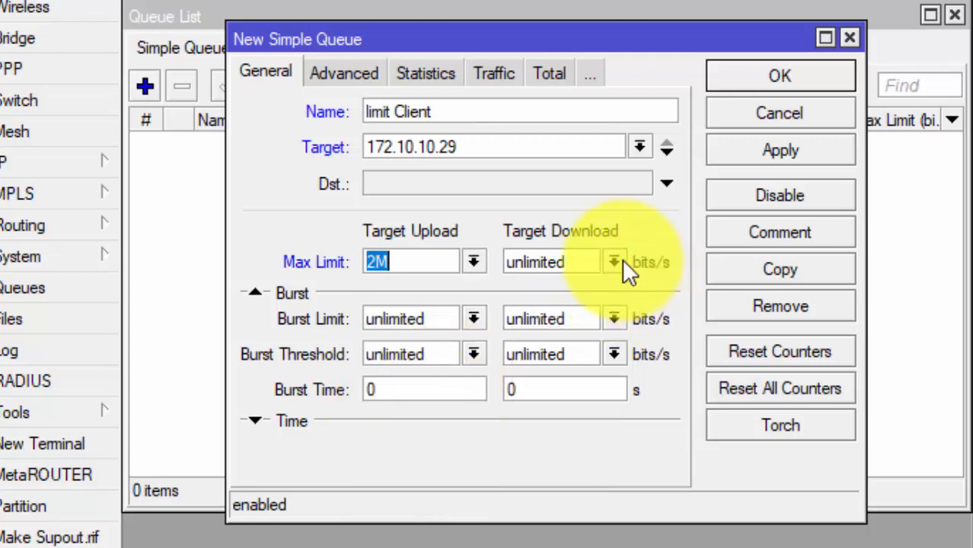
{"action": "left_click", "coordinate": [622, 260]}
{"action": "left_click", "coordinate": [540, 430]}
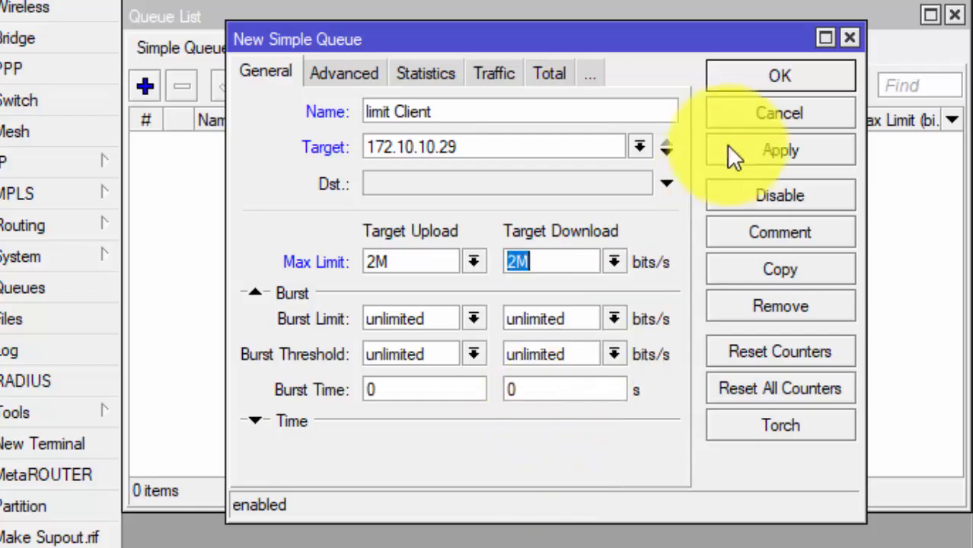
Step: Switch to Notepad and extend the last line with ", saya akan limit upload", continuing on a new line with "dan download sebesar 2 mbps"
{"action": "key", "text": "alt+Tab"}
{"action": "type", "text": "saya a"}
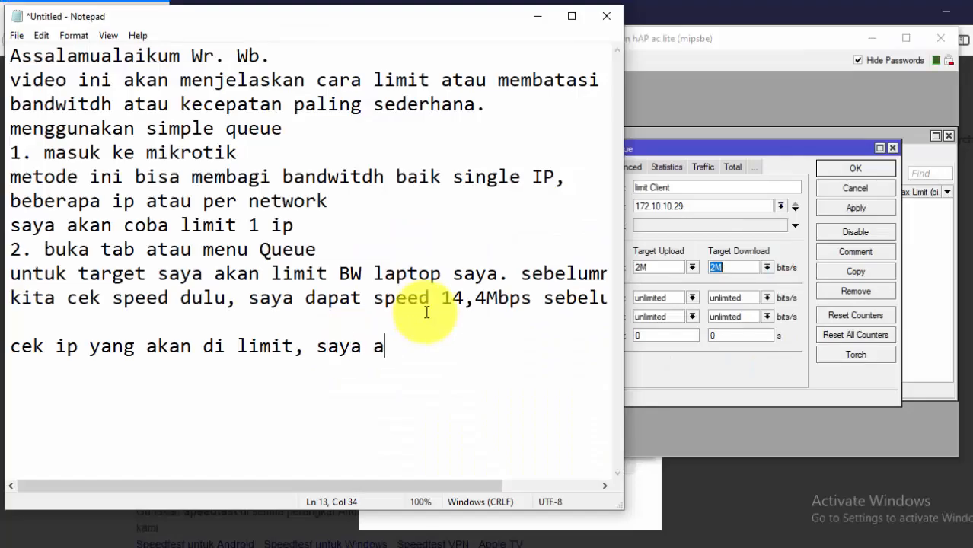
{"action": "type", "text": "kan limit "}
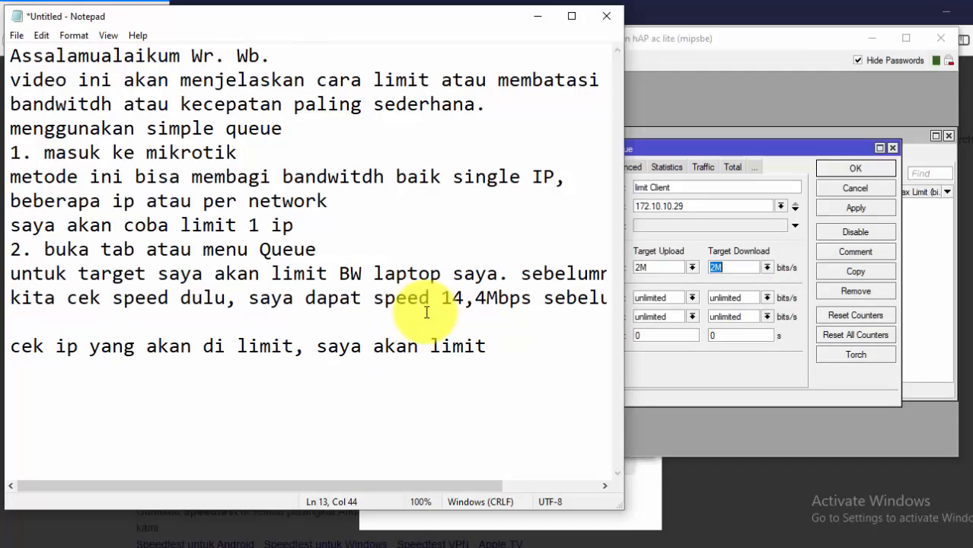
{"action": "type", "text": "upload"}
{"action": "key", "text": "Return"}
{"action": "type", "text": "dan"}
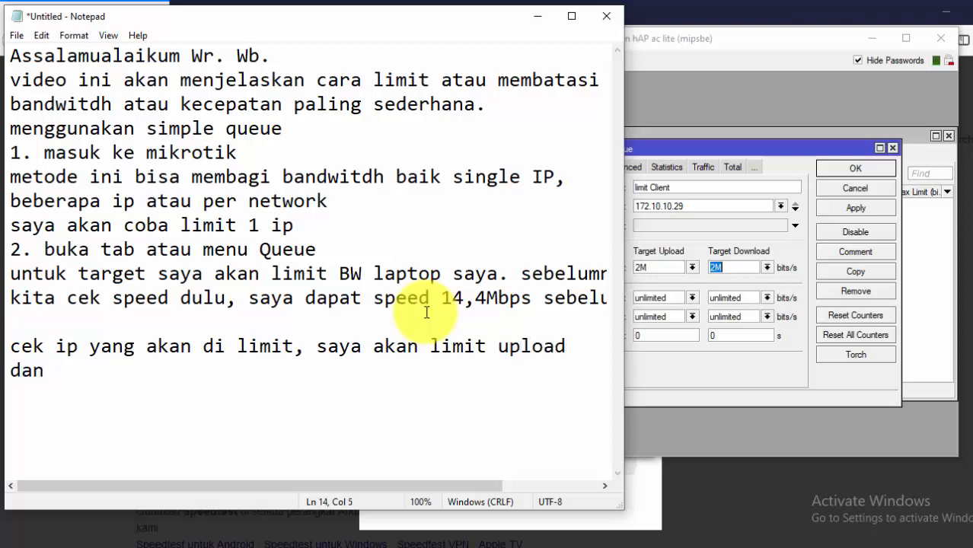
{"action": "type", "text": " download"}
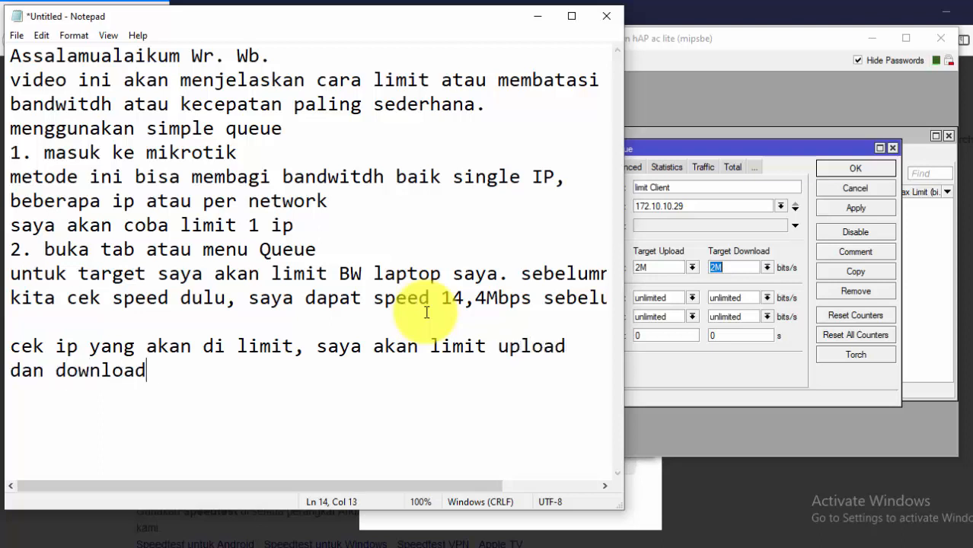
{"action": "type", "text": " sebesar 2"}
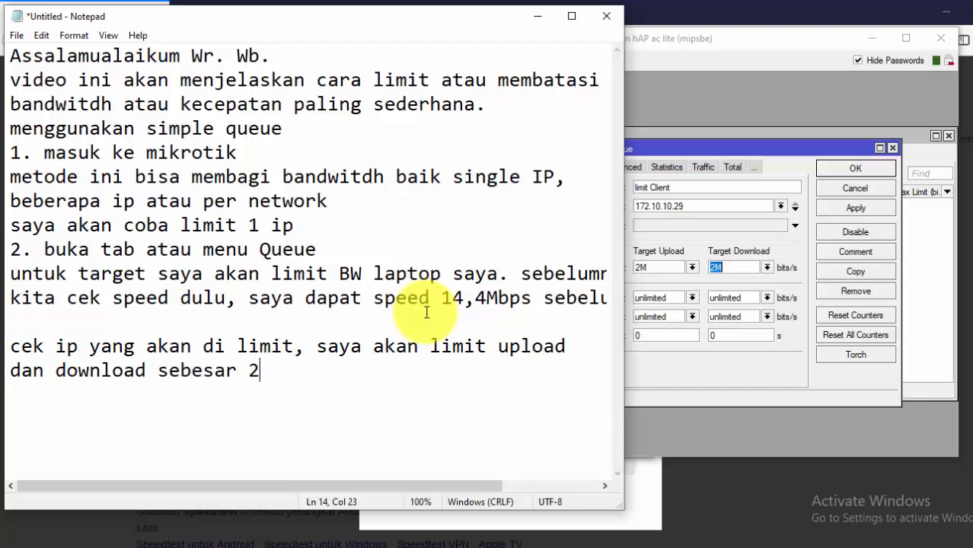
{"action": "type", "text": " mbps"}
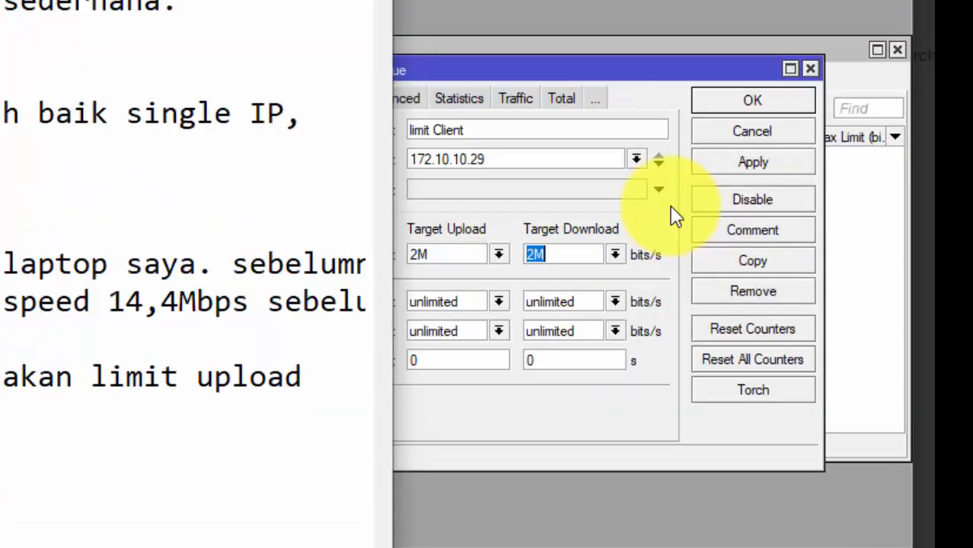
Step: Save the new simple queue in WinBox, and in the note add a comma and the line "kita akan cek speed kembali"
{"action": "left_click", "coordinate": [805, 238]}
{"action": "left_click", "coordinate": [781, 103]}
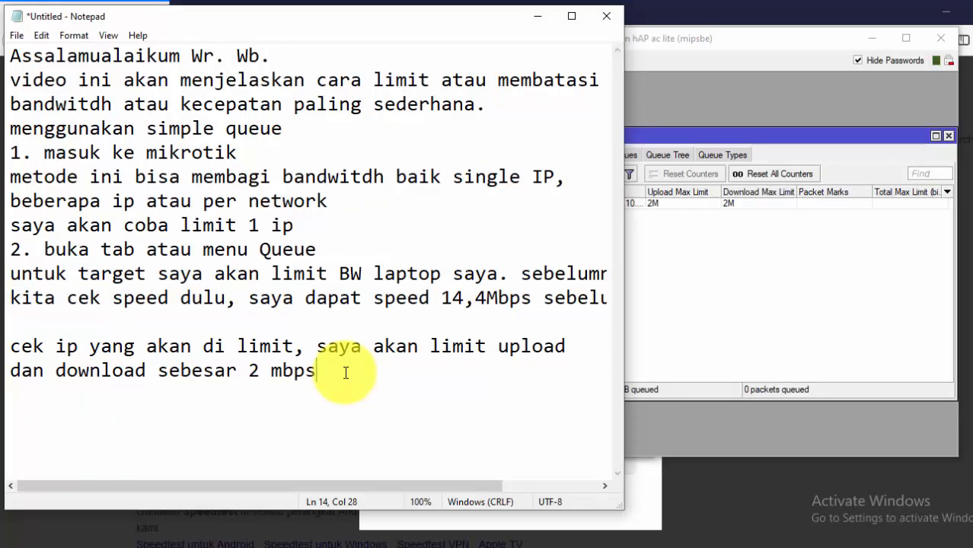
{"action": "type", "text": "kita akan cek spee"}
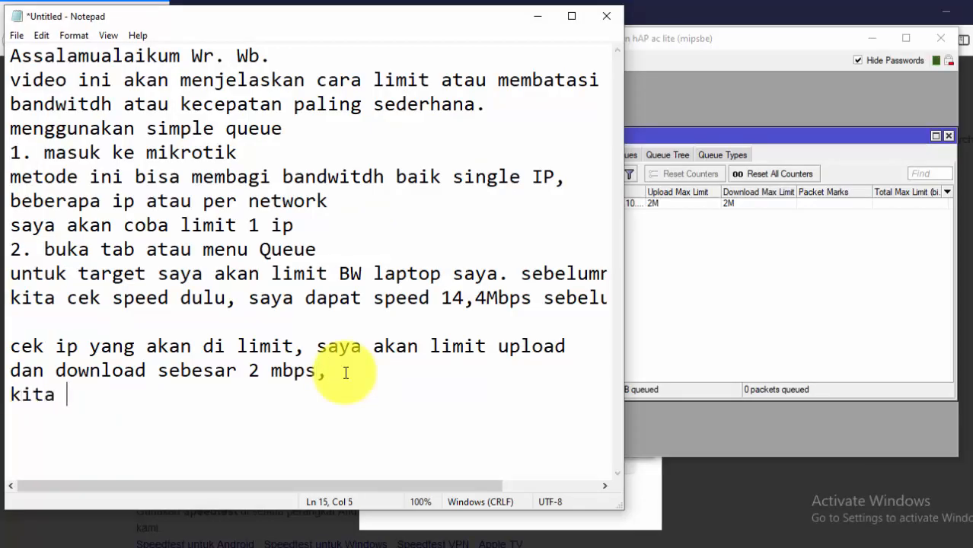
{"action": "type", "text": "d kembali"}
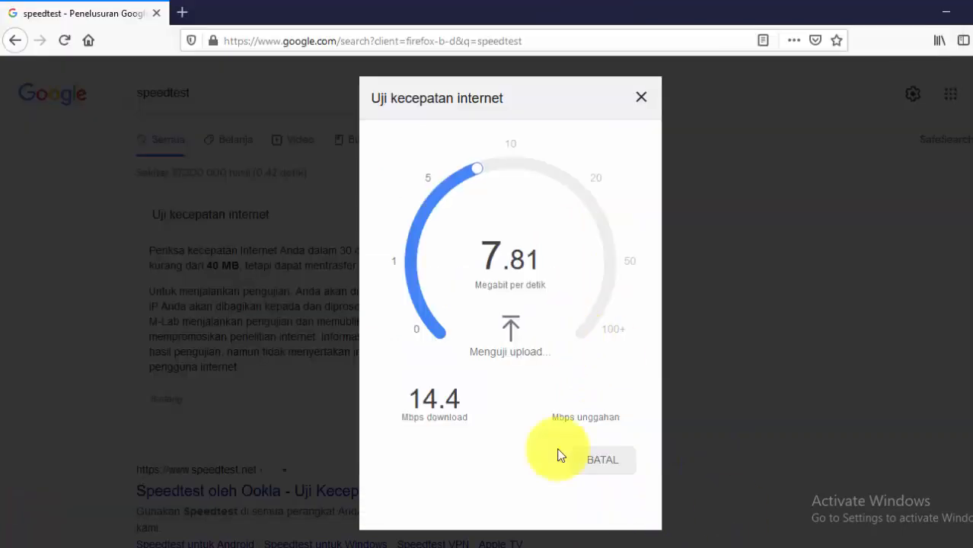
Step: Switch to Firefox, reload the speedtest results page and rerun Google's internet speed test
{"action": "left_click", "coordinate": [573, 458]}
{"action": "key", "text": "F5"}
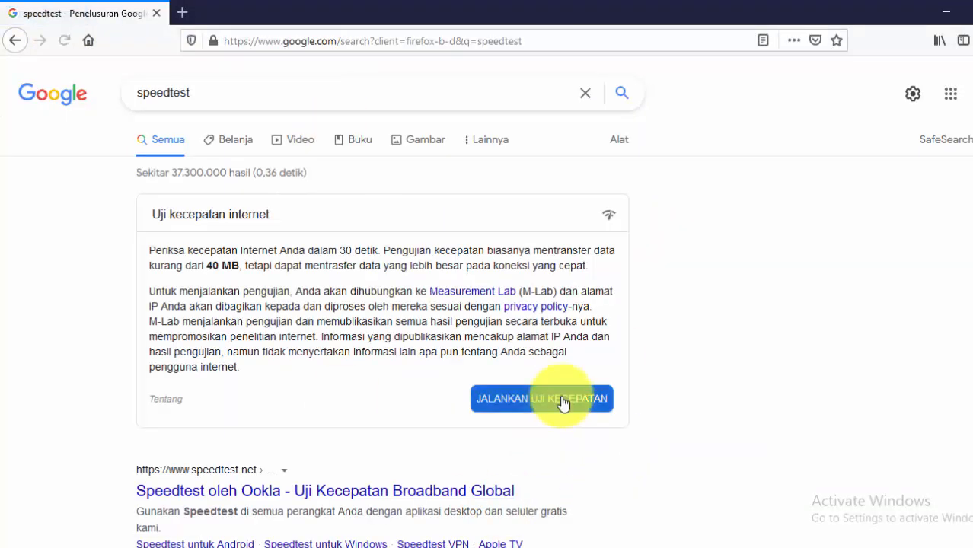
{"action": "left_click", "coordinate": [561, 399]}
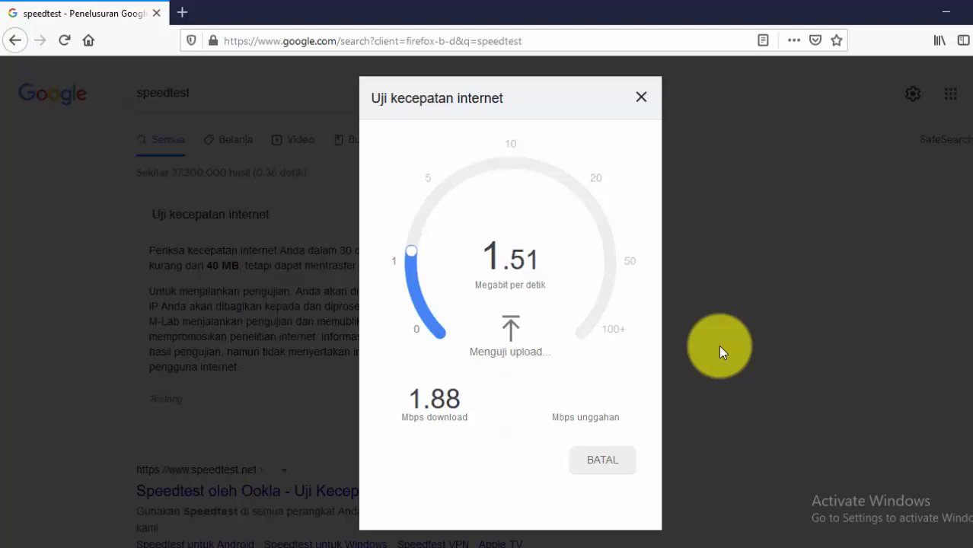
Step: Return to the note and append ". ok sekarang laptop saya", continuing on a new line with "sudah dilimit dan hanya dapat speed 2mbps."
{"action": "left_click", "coordinate": [621, 542]}
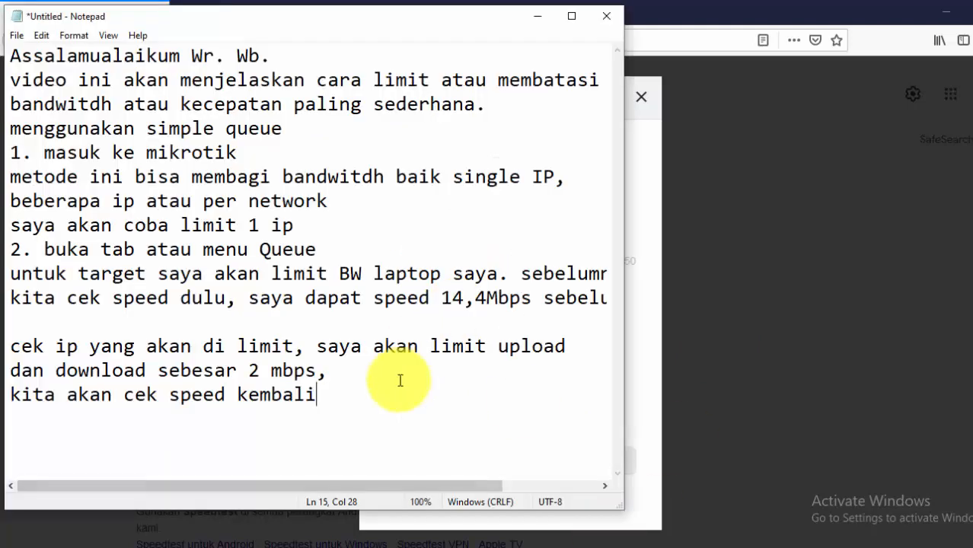
{"action": "type", "text": ". ok sekarang l"}
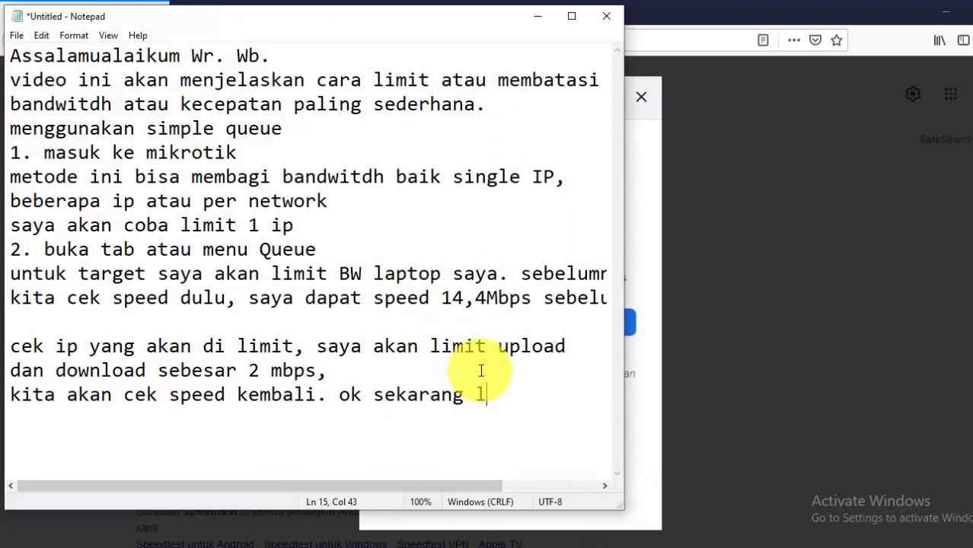
{"action": "type", "text": "aptop saya "}
{"action": "type", "text": "sudah dilimit"}
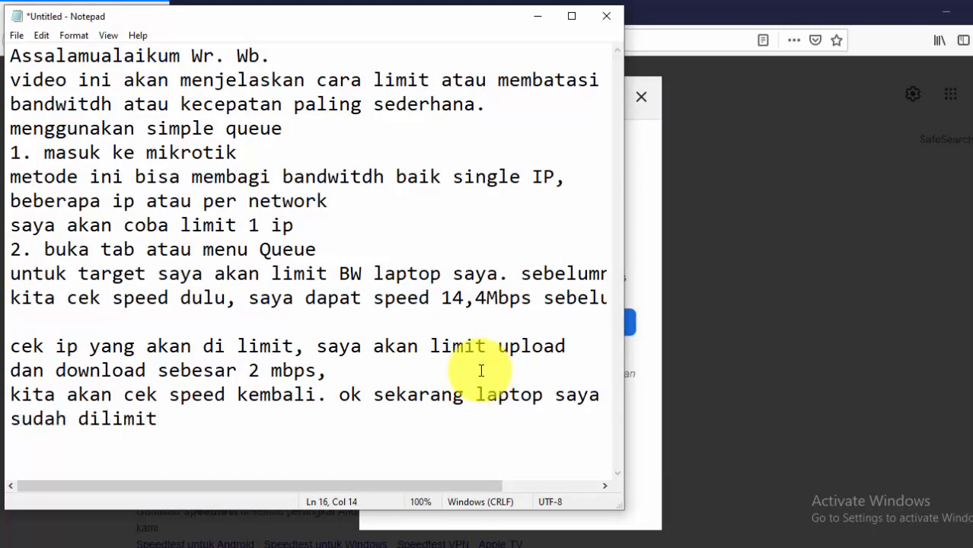
{"action": "type", "text": " dan hanya "}
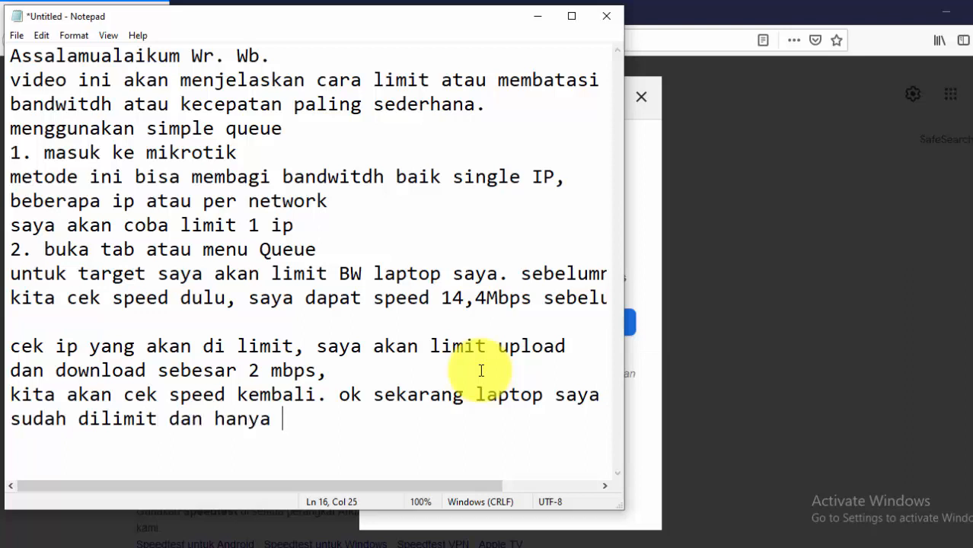
{"action": "type", "text": "dapat speed 2mbps."}
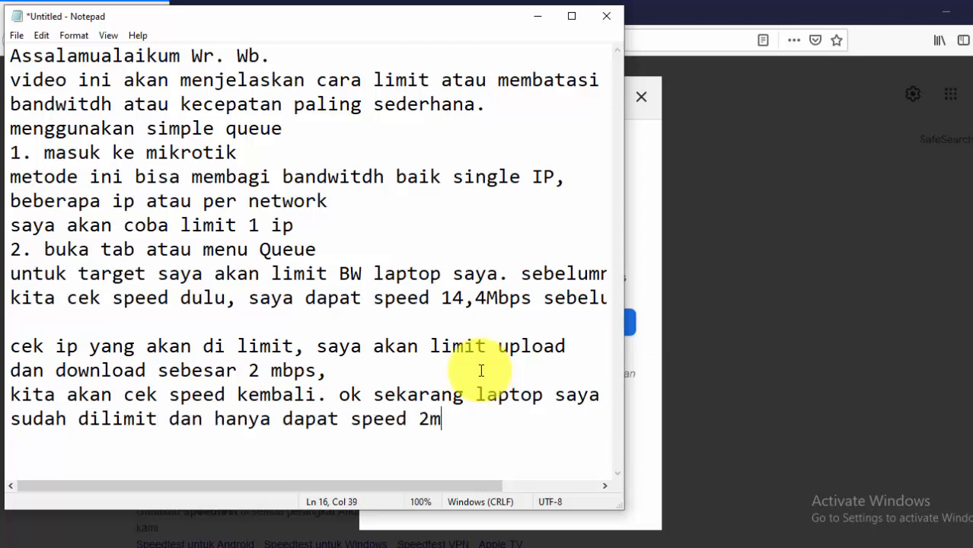
Step: Add the line "jika kita akan limit semua ip kita bisa limit networknya" to the note
{"action": "key", "text": "Return"}
{"action": "type", "text": "jik"}
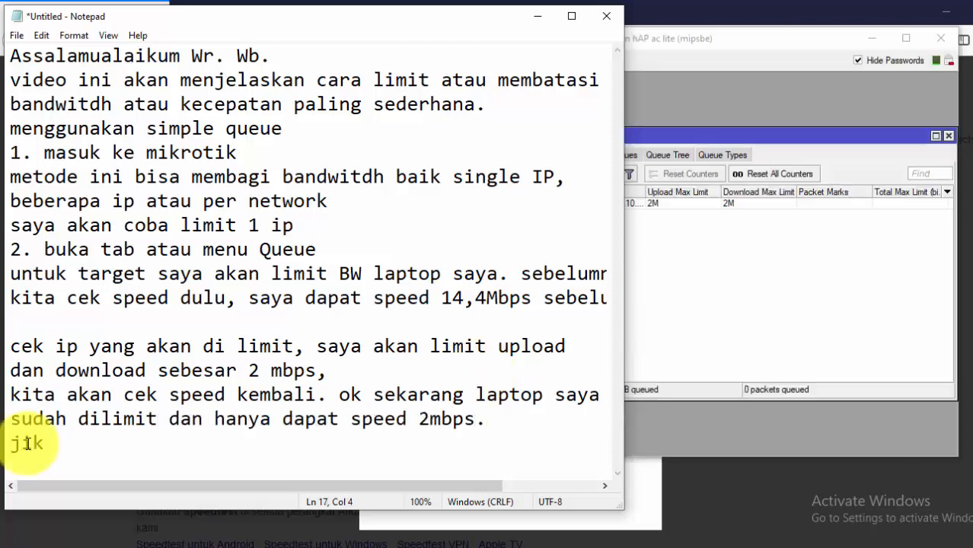
{"action": "type", "text": "a kita akan l"}
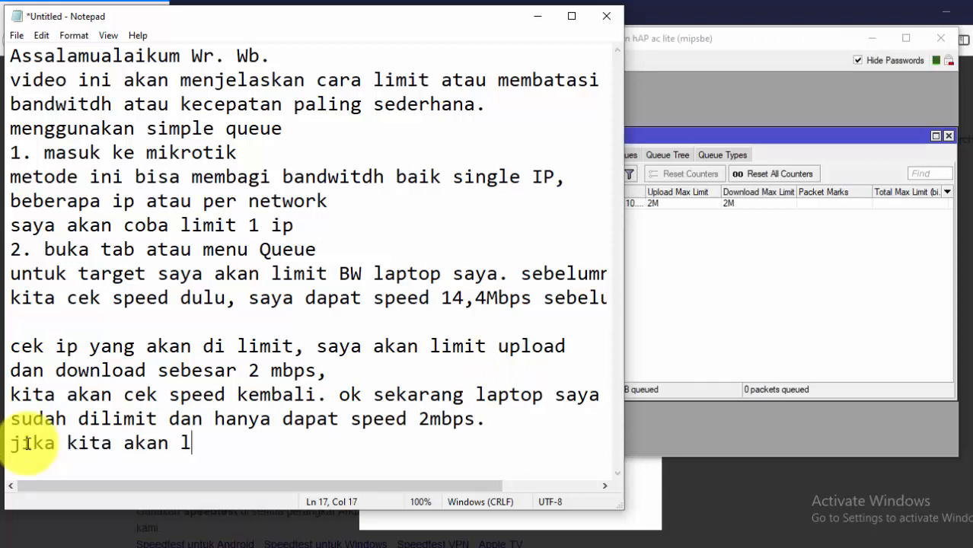
{"action": "type", "text": "imit semua ip"}
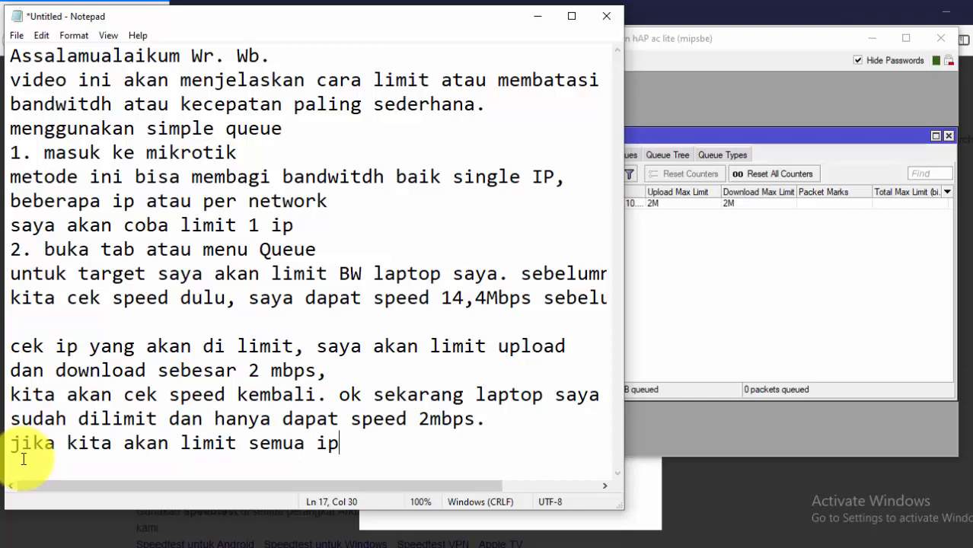
{"action": "key", "text": "BackSpace"}
{"action": "key", "text": "BackSpace"}
{"action": "key", "text": "BackSpace"}
{"action": "key", "text": "BackSpace"}
{"action": "key", "text": "BackSpace"}
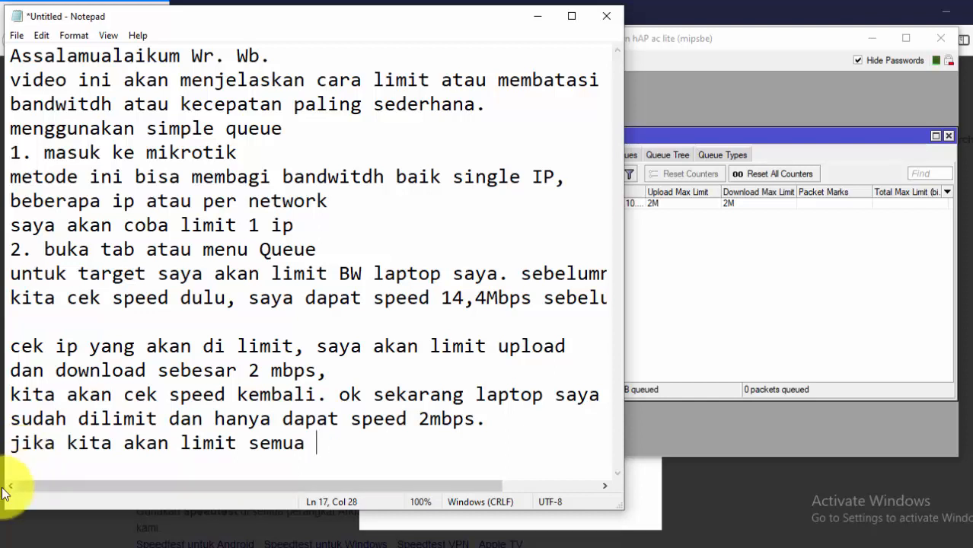
{"action": "type", "text": "ua ip kita "}
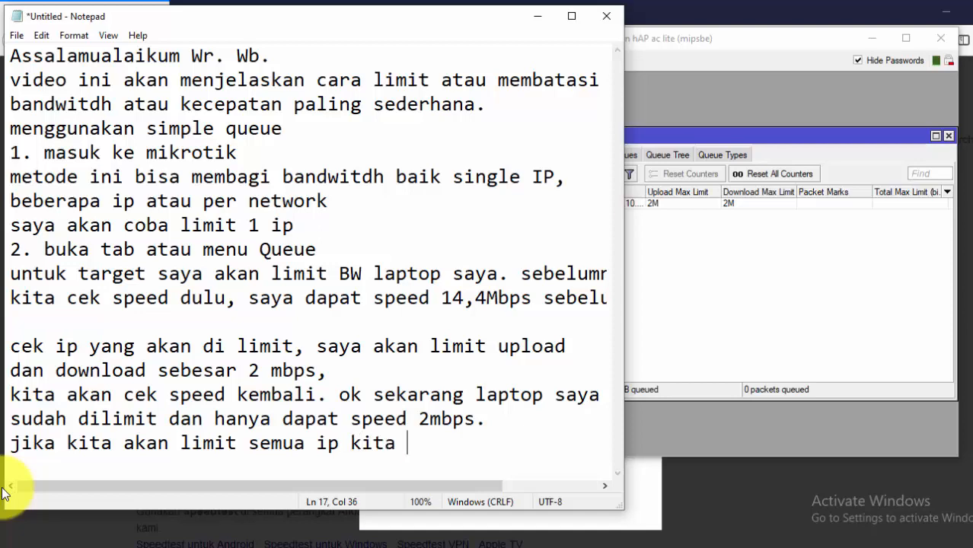
{"action": "type", "text": "bisa limit networkn"}
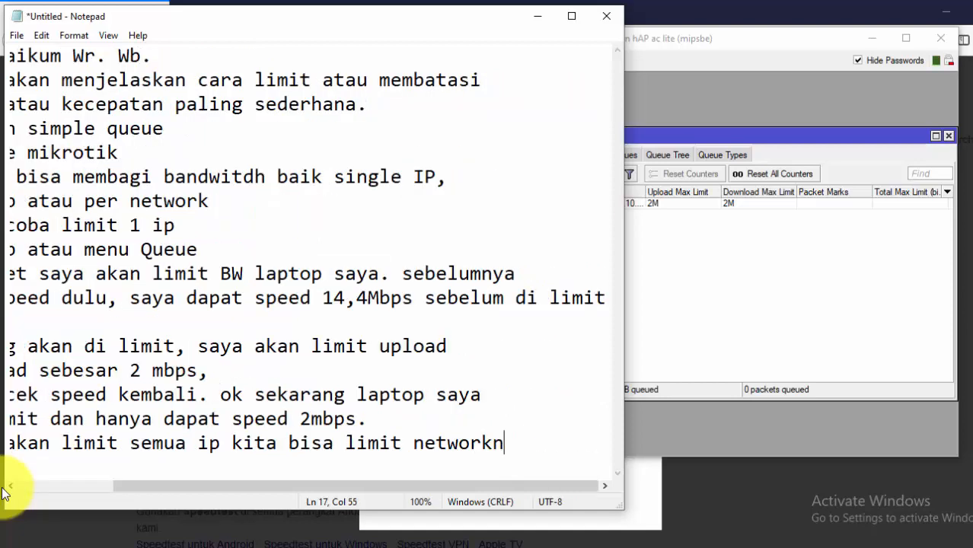
{"action": "type", "text": "ya"}
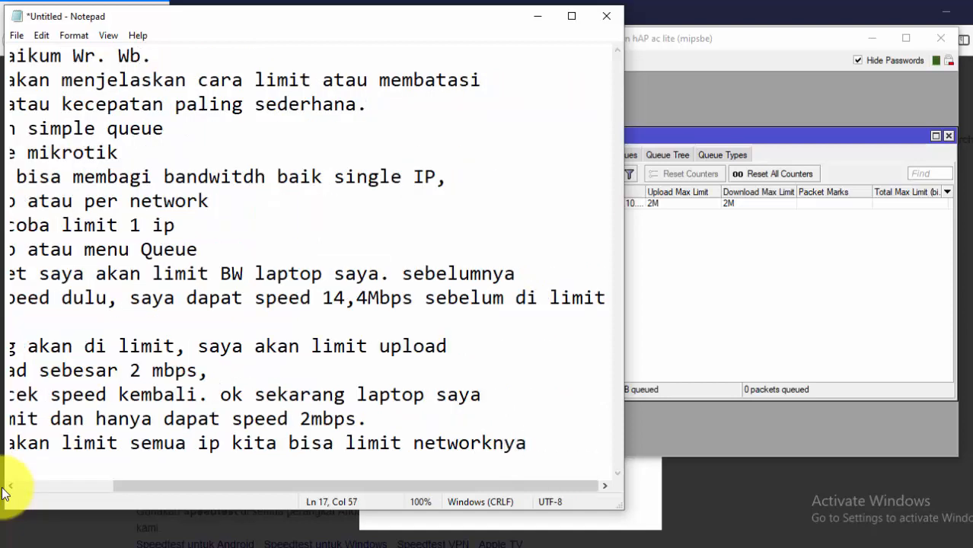
Step: Switch to WinBox, open the "limit Client" simple queue and change its target to the network 172.10.10.0/24
{"action": "left_click", "coordinate": [686, 288]}
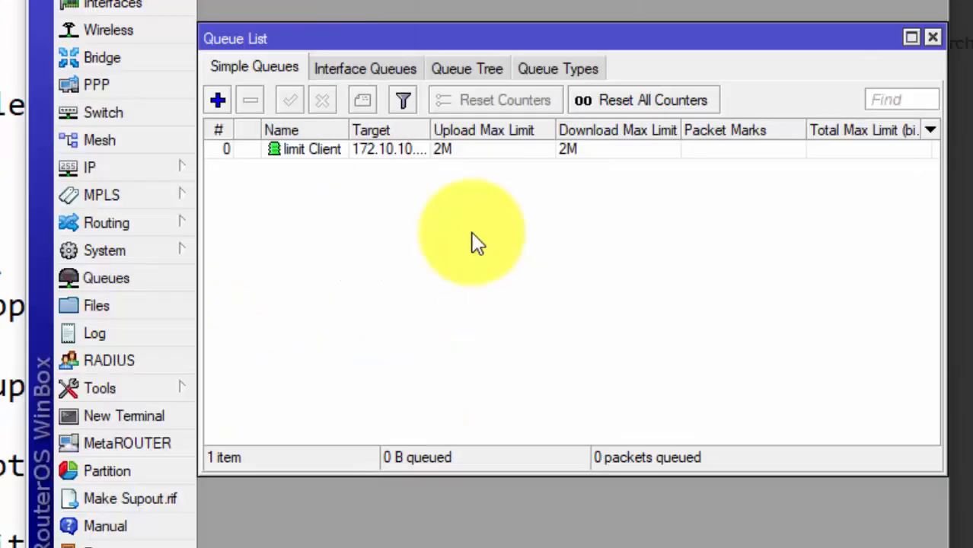
{"action": "double_click", "coordinate": [629, 204]}
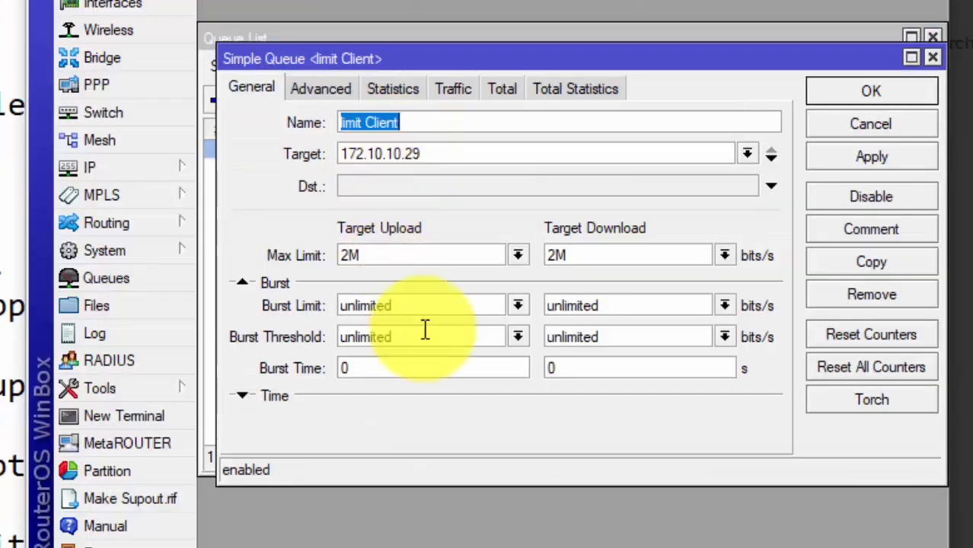
{"action": "left_click", "coordinate": [436, 154]}
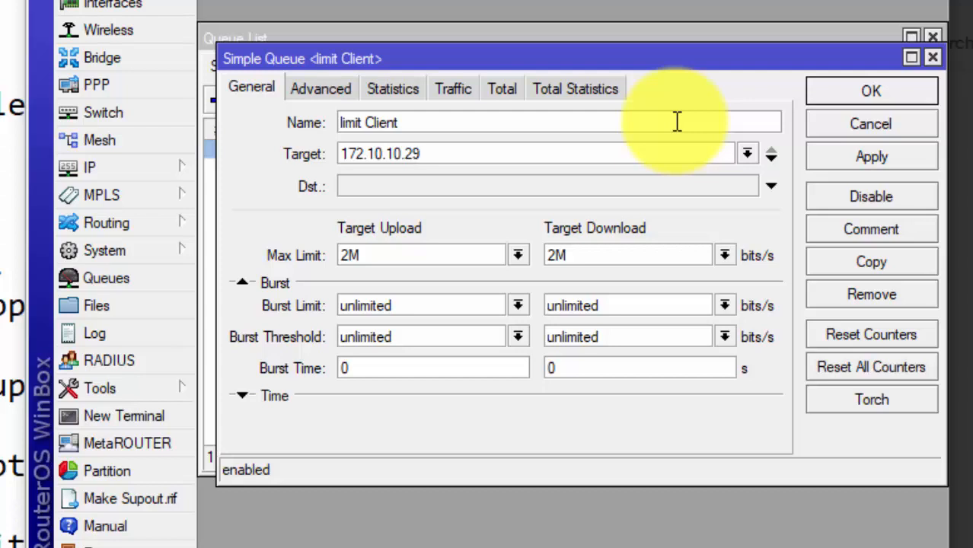
{"action": "key", "text": "BackSpace"}
{"action": "key", "text": "BackSpace"}
{"action": "type", "text": "0/24"}
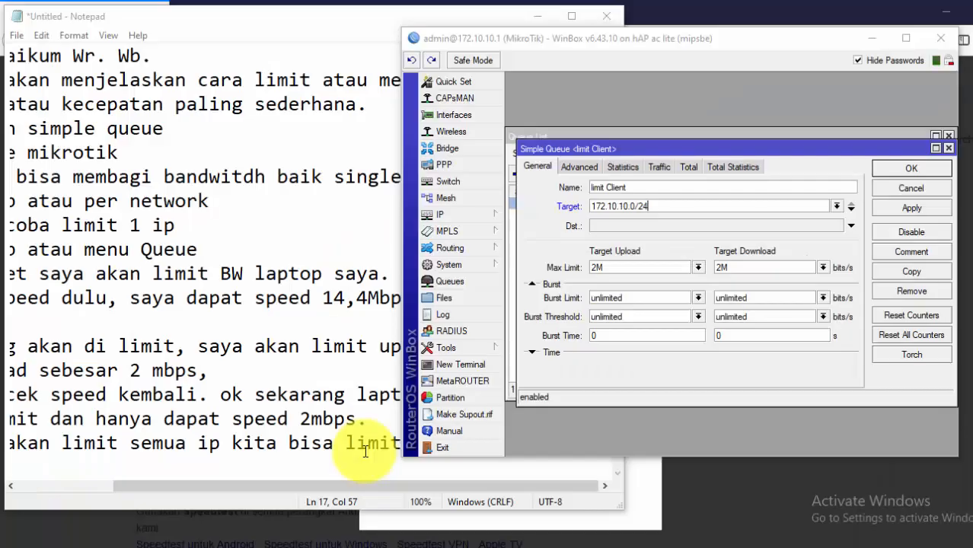
Step: In the Notepad note, add the line "dengan menuliskan ipnetwork 172.10.10.0/24" and the closing line "terima kasih semoga bermanfaat"
{"action": "left_click", "coordinate": [365, 446]}
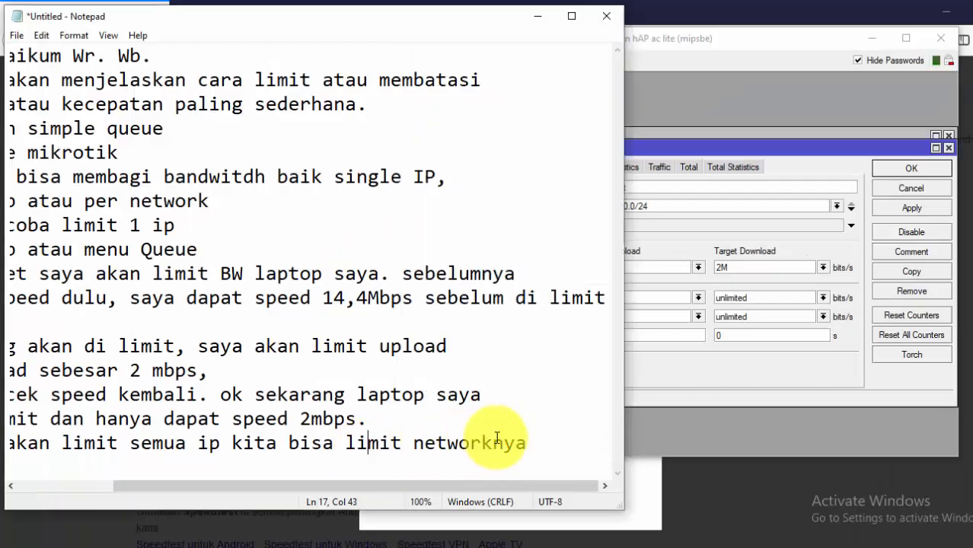
{"action": "left_click", "coordinate": [534, 446]}
{"action": "key", "text": "Return"}
{"action": "type", "text": "dengan men"}
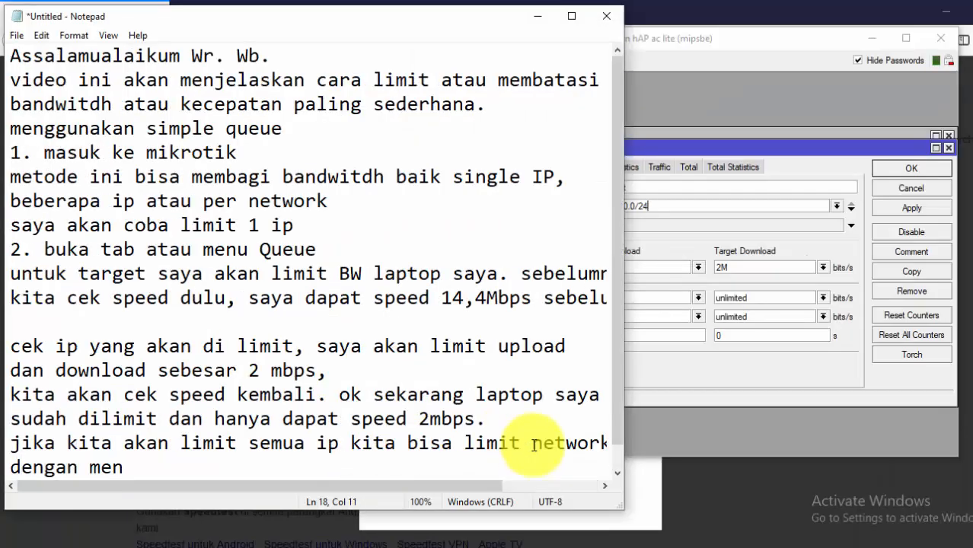
{"action": "type", "text": "uliskan ipn"}
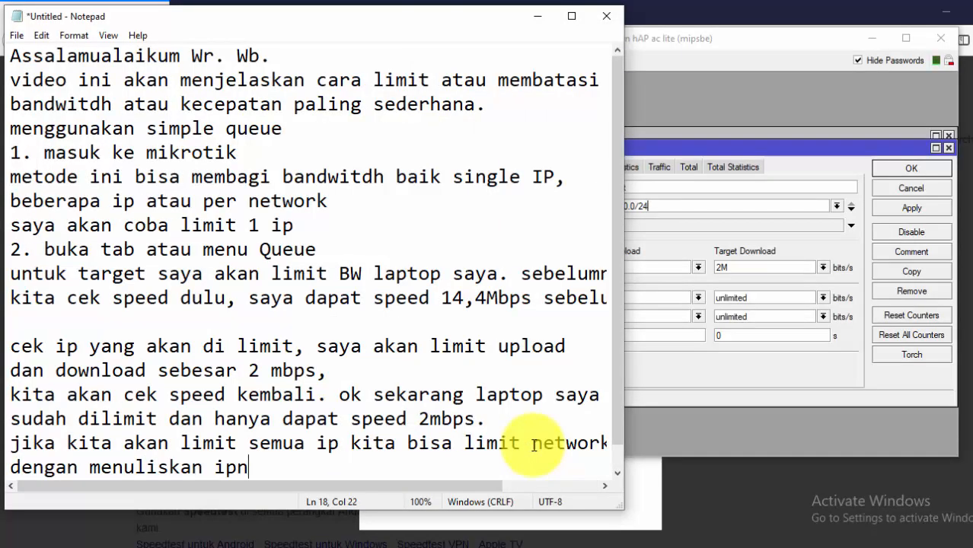
{"action": "type", "text": "etwork 172.10.10.0/24"}
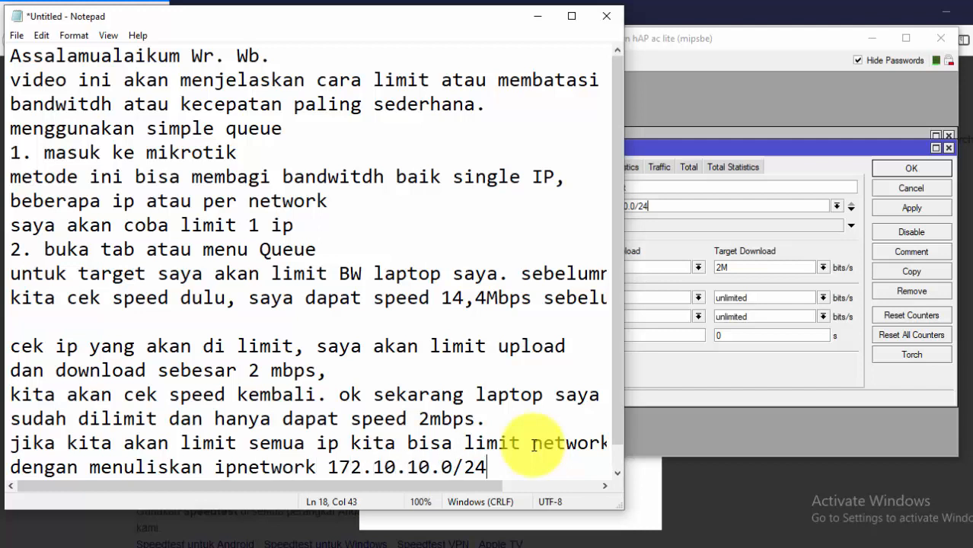
{"action": "key", "text": "Return"}
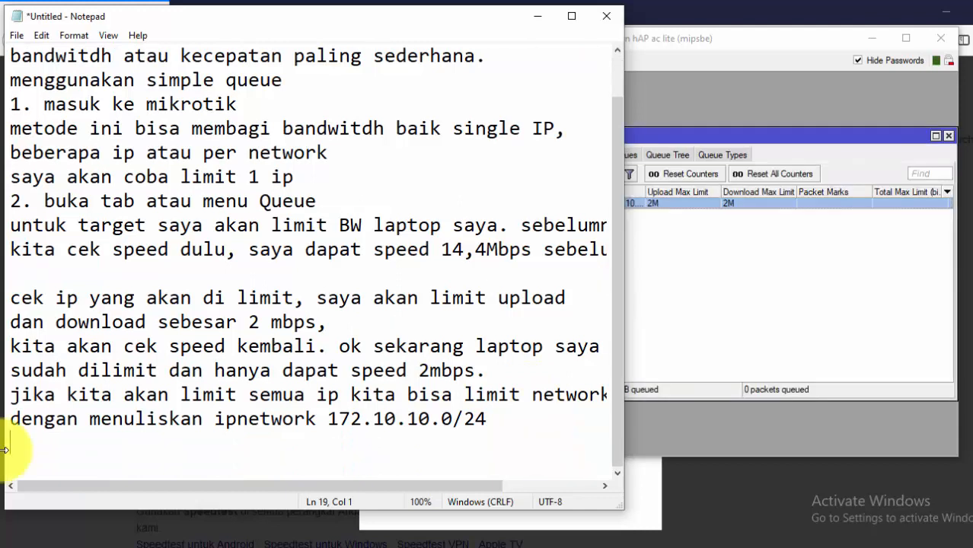
{"action": "type", "text": "terima kasih semoga bermanfaat"}
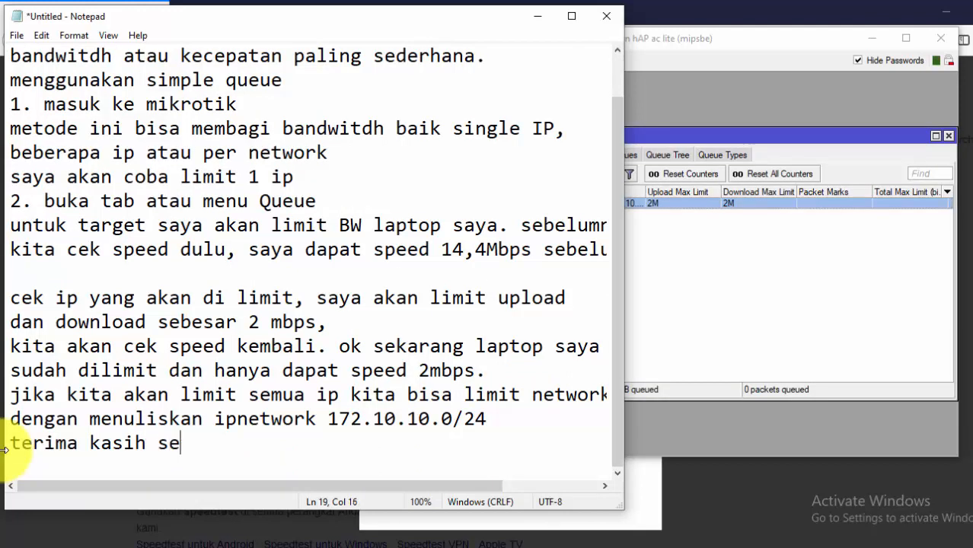